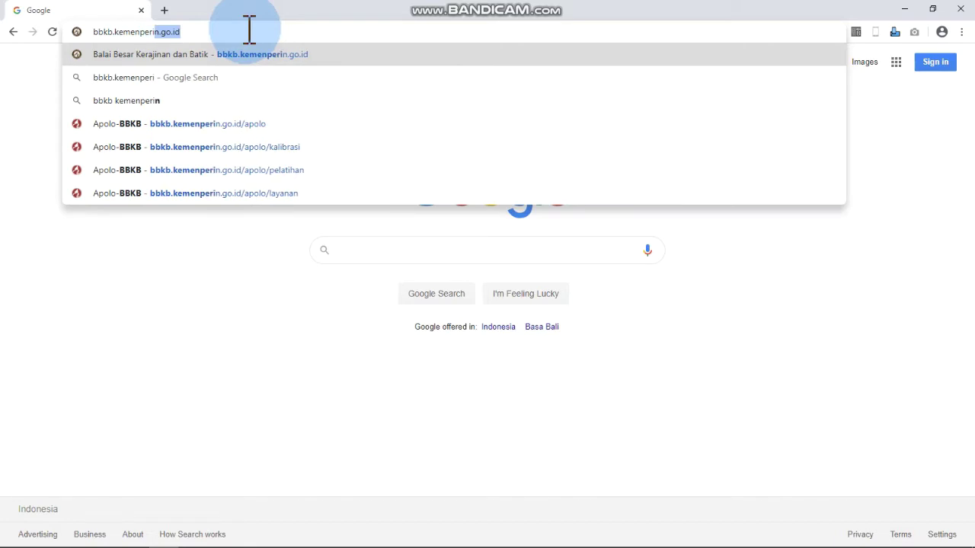
- Load the Balai Besar Kerajinan dan Batik website at bbkb.kemenperin.go.id
type(".go.id")
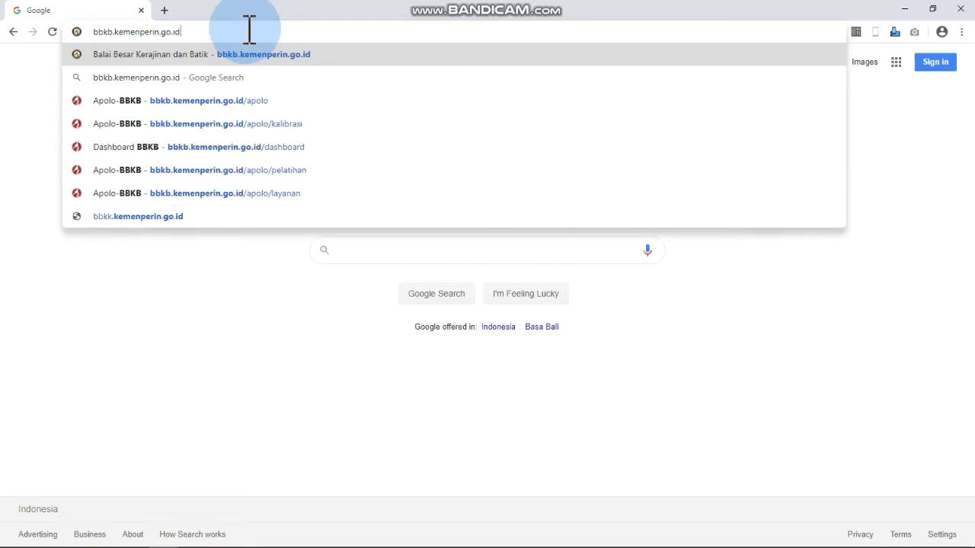
key("Return")
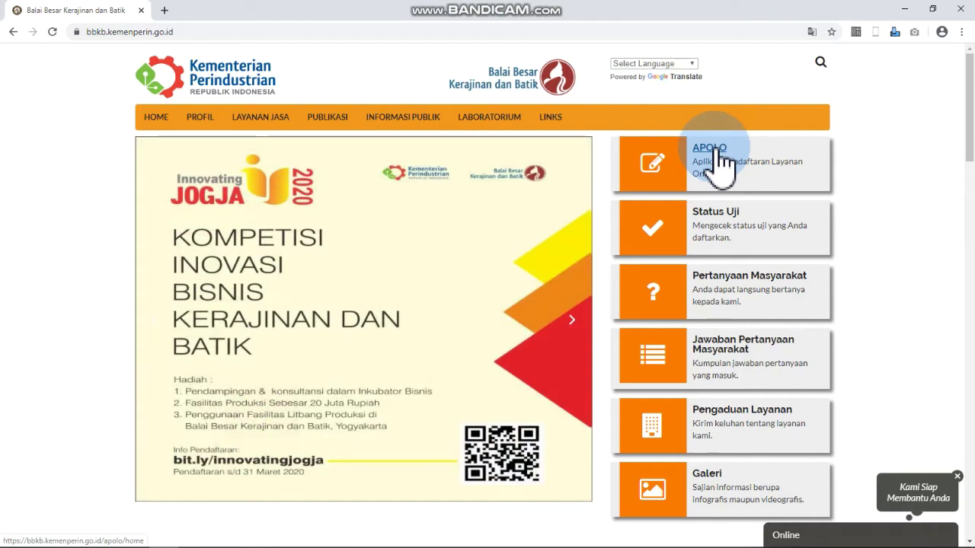
- Open the APOLO portal and go to its Layanan list of Pelatihan, Kalibrasi, Pengujian and Sertifikasi services
left_click(709, 148)
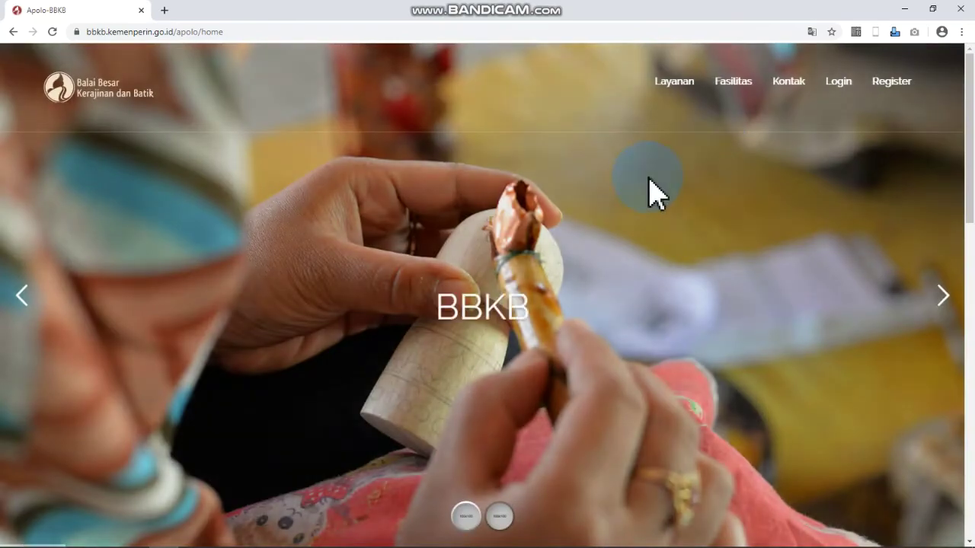
scroll(627, 203, "down", 6)
scroll(627, 203, "down", 6)
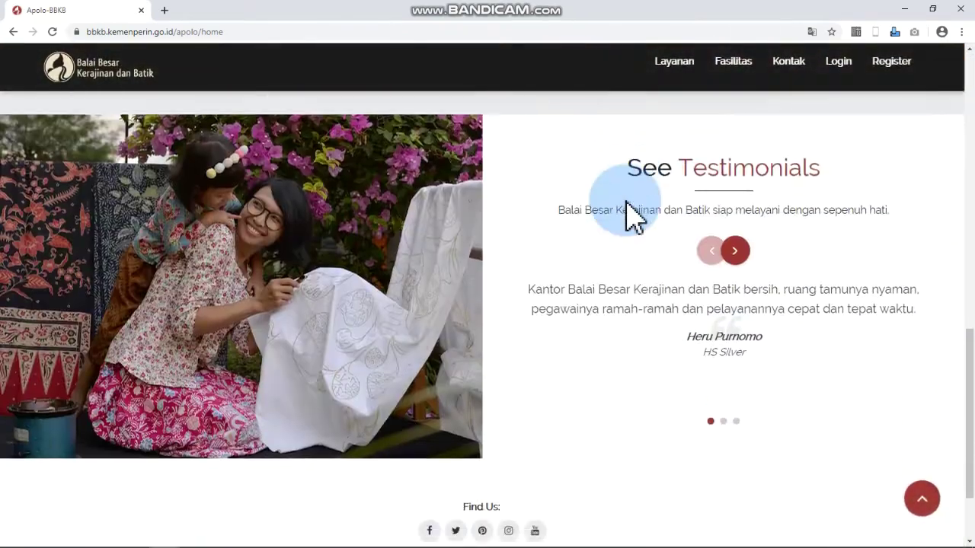
scroll(629, 204, "up", 5)
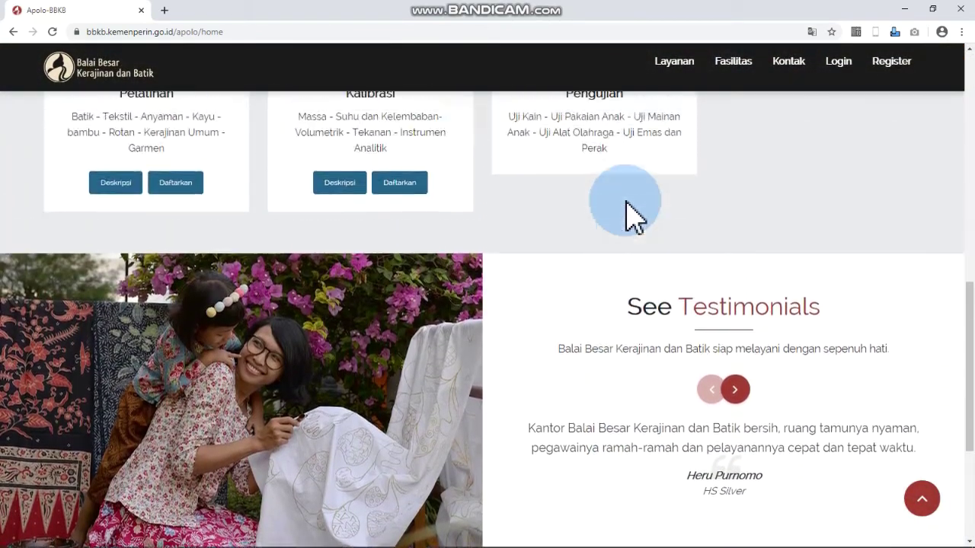
scroll(625, 203, "up", 6)
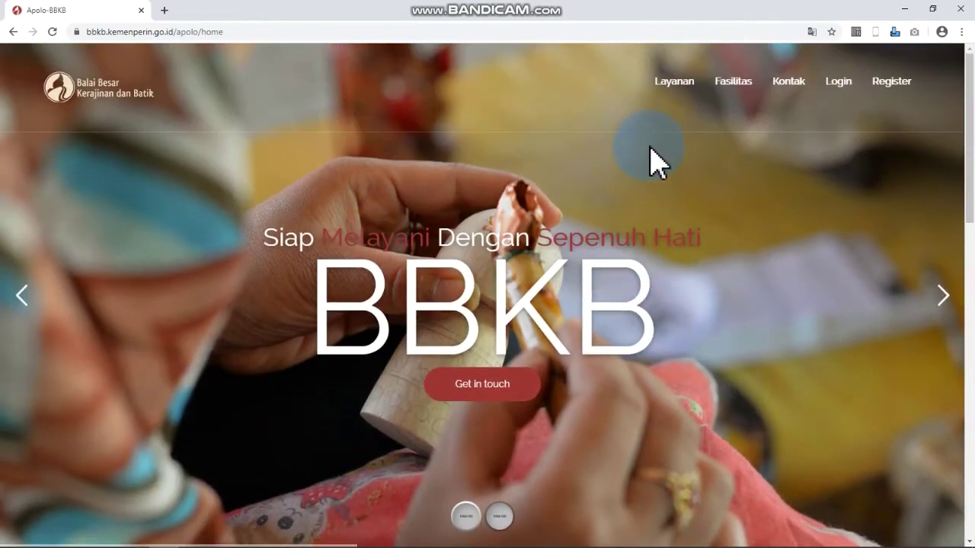
left_click(670, 84)
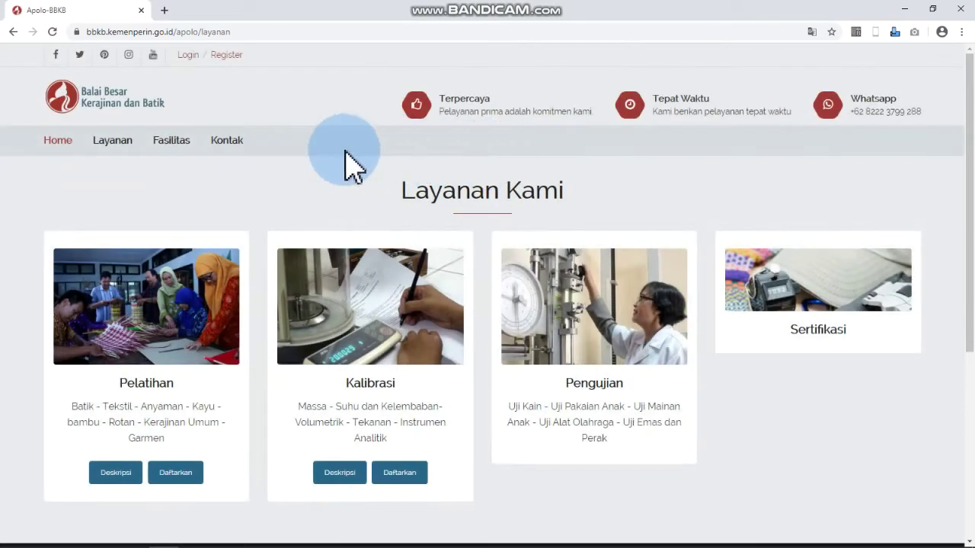
left_click(101, 439)
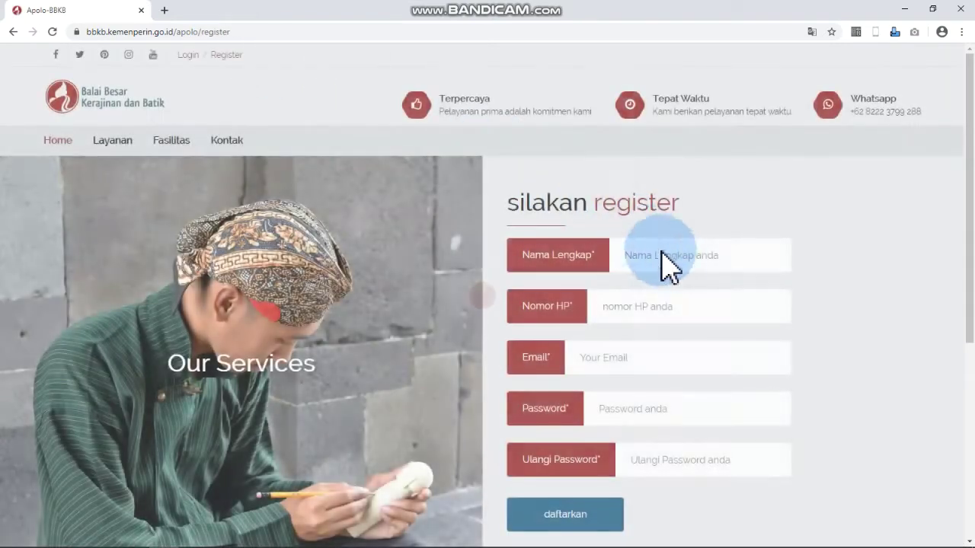
- Enter the registrant's full name and phone number in the registration form
left_click(672, 255)
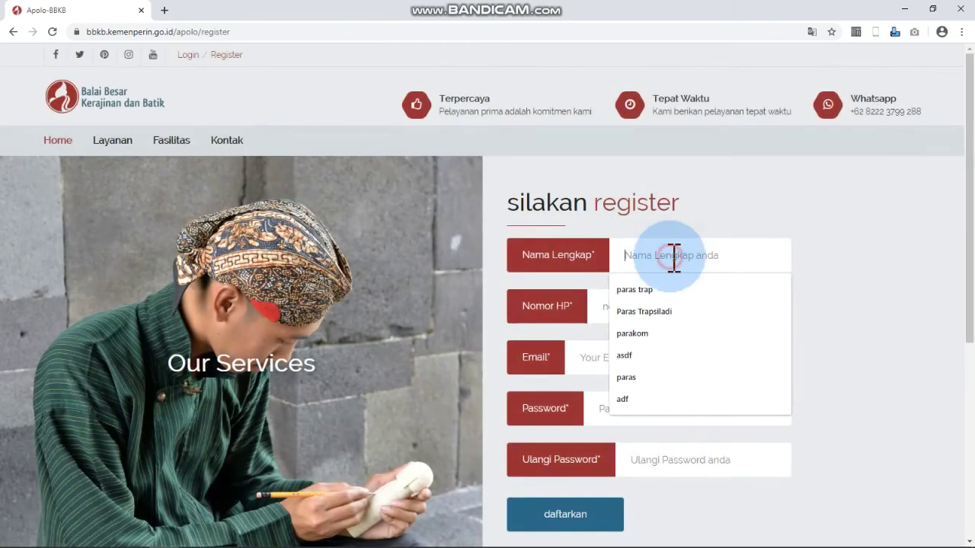
type("paras")
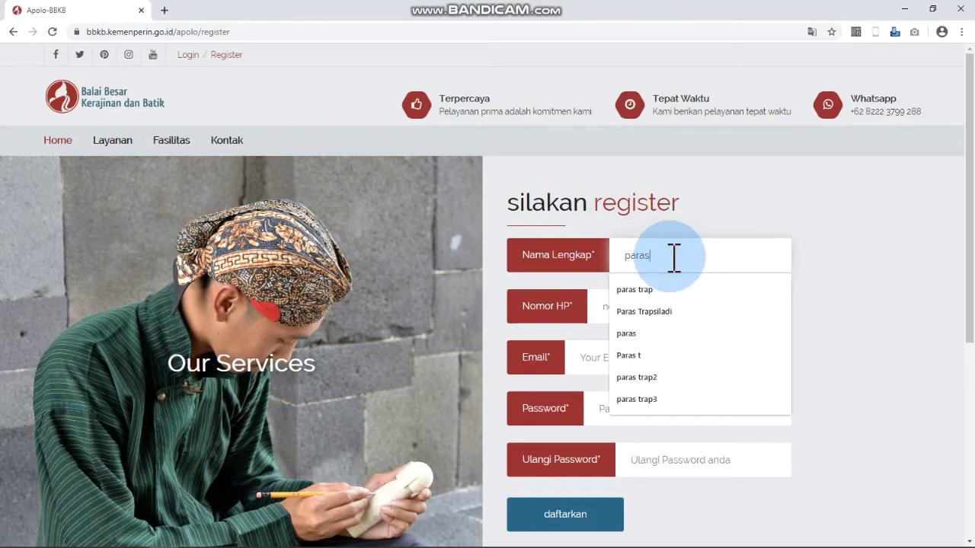
key("BackSpace")
key("BackSpace")
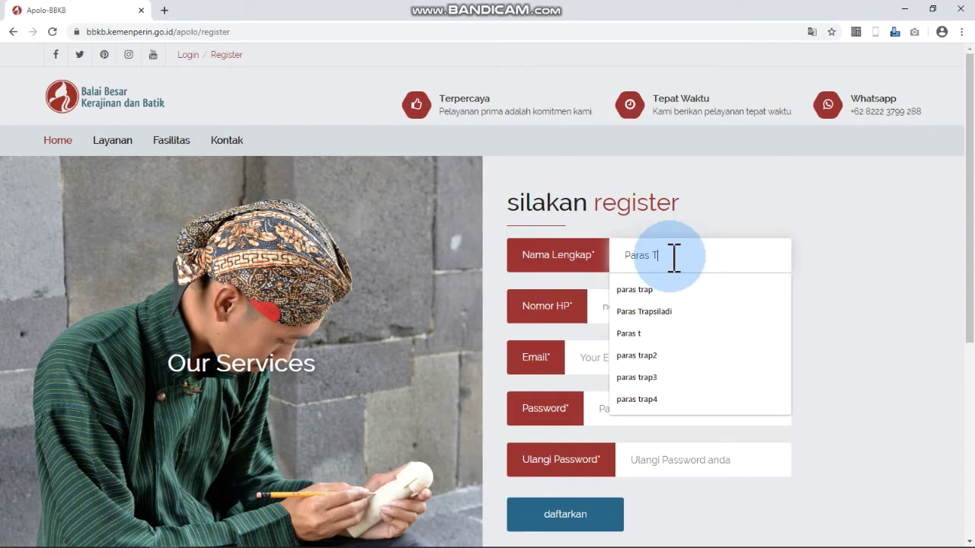
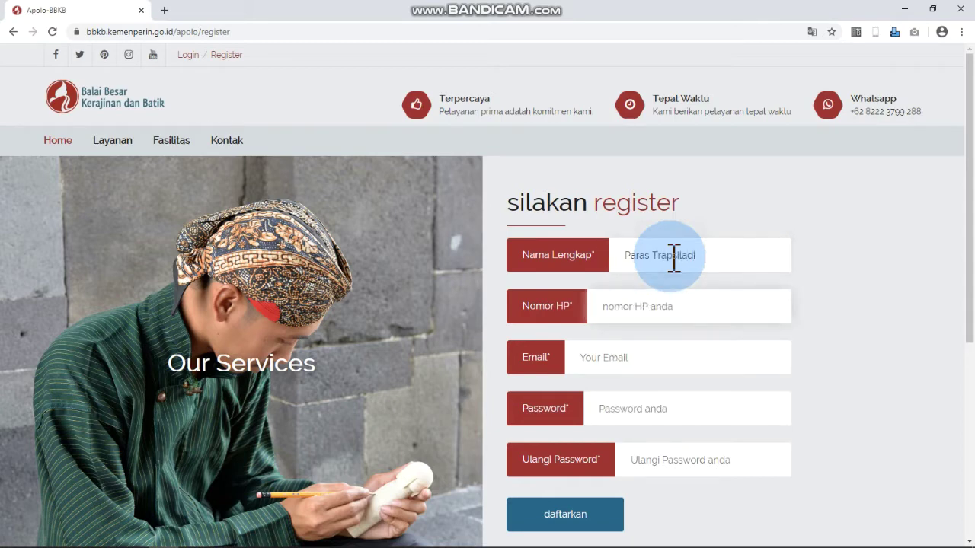
key("Tab")
type("08788")
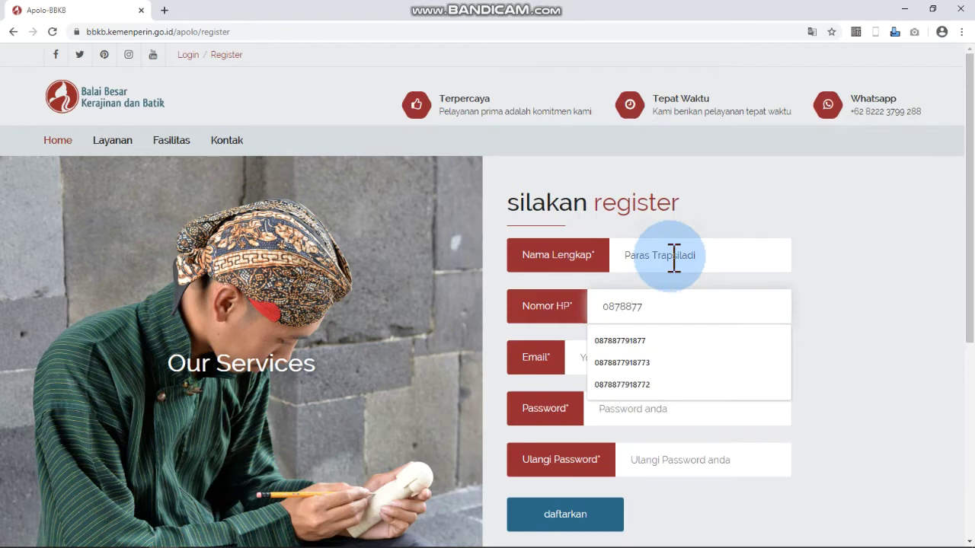
- Fill in the suggested e-mail address and the password, then submit the registration
key("Tab")
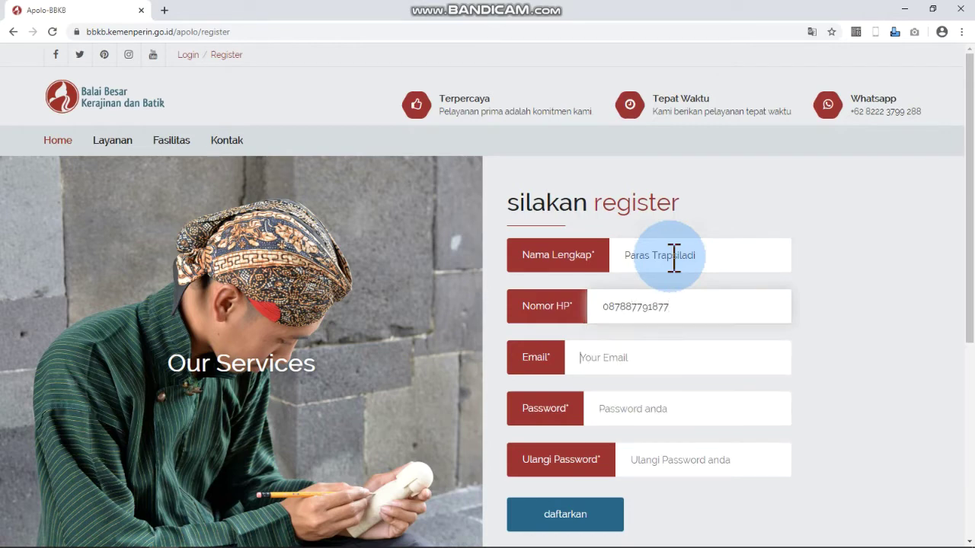
type("paras")
key("Down")
key("Return")
key("Tab")
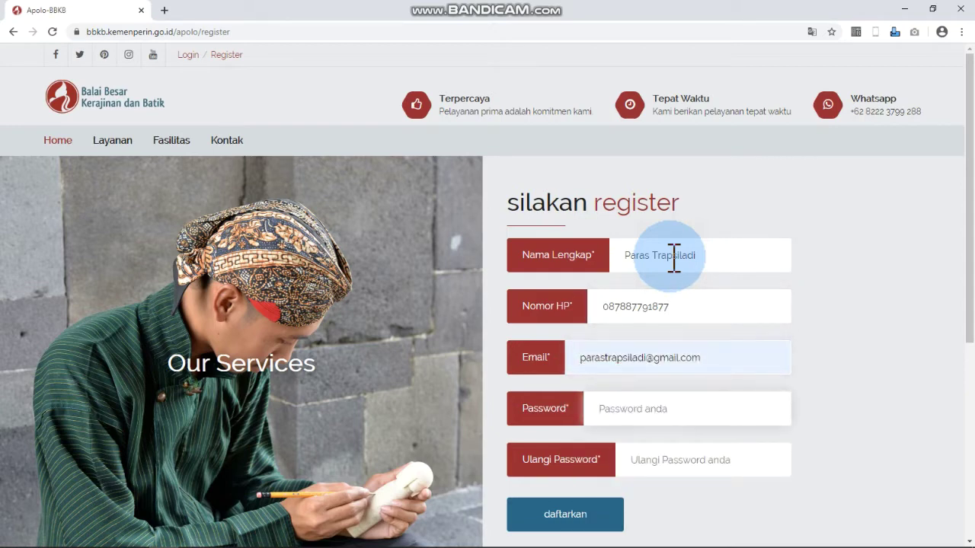
type("12")
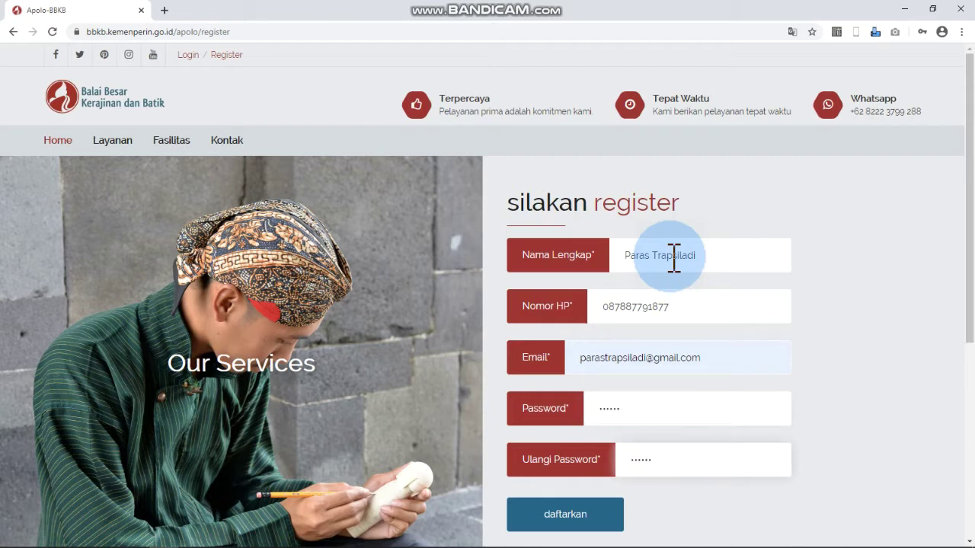
left_click(579, 519)
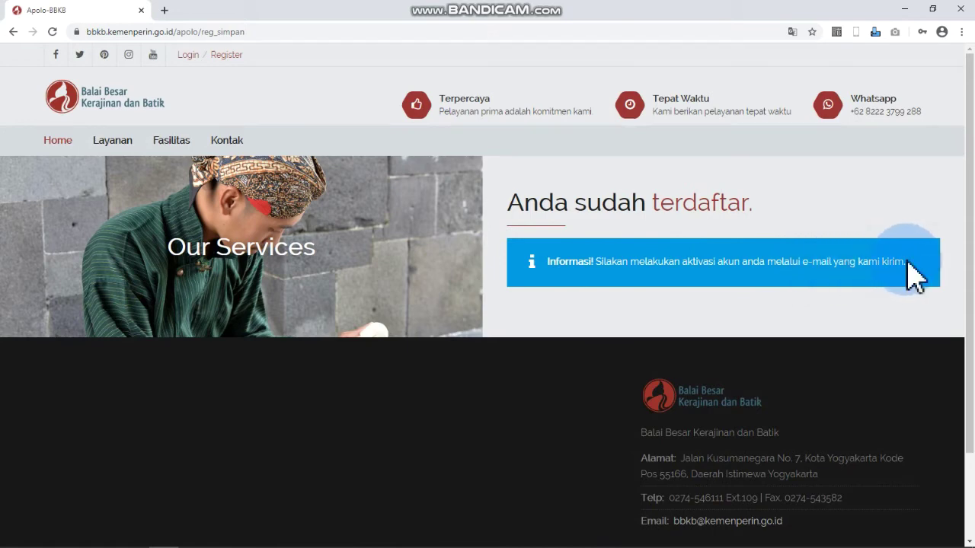
- Open Gmail in a new tab and sign in with the chosen account's password
left_click(164, 11)
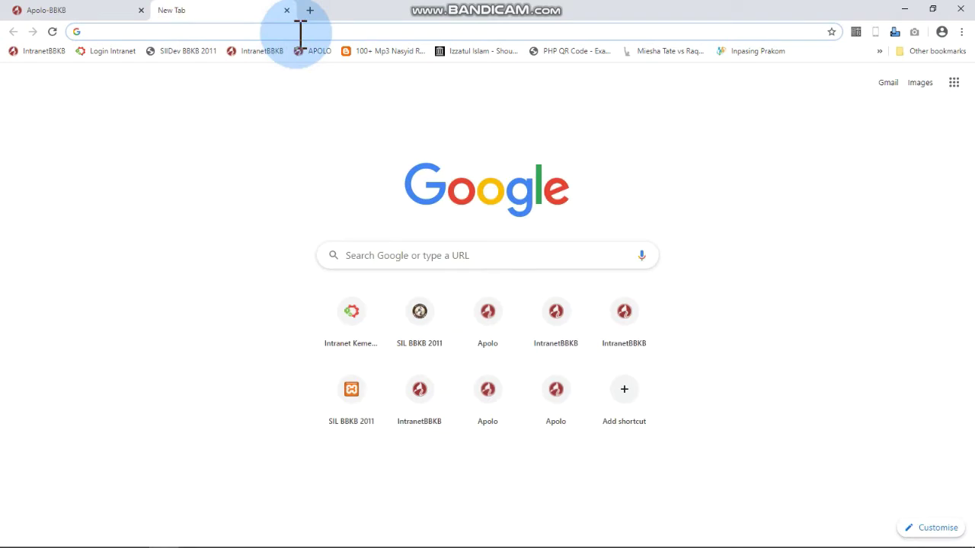
type("gemi")
key("BackSpace")
key("BackSpace")
key("BackSpace")
type("mai")
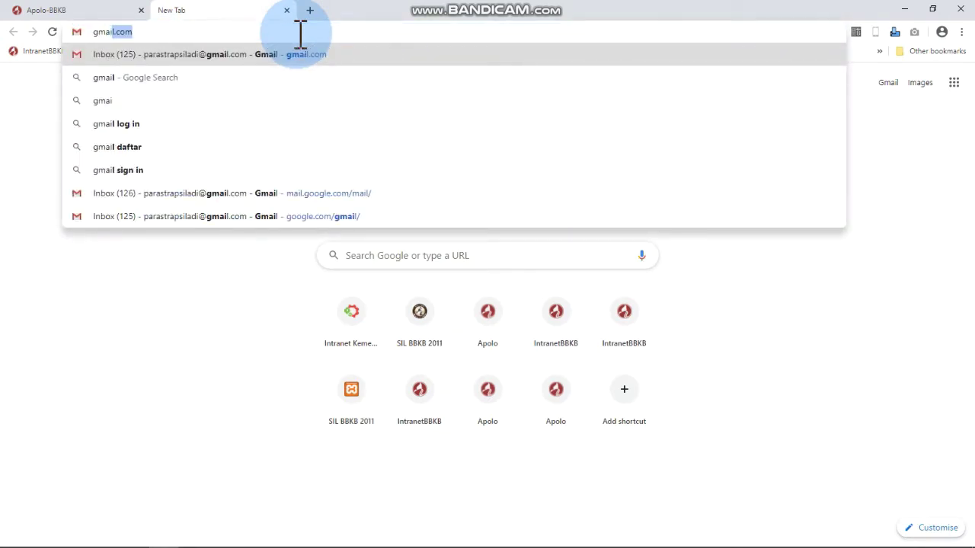
key("Return")
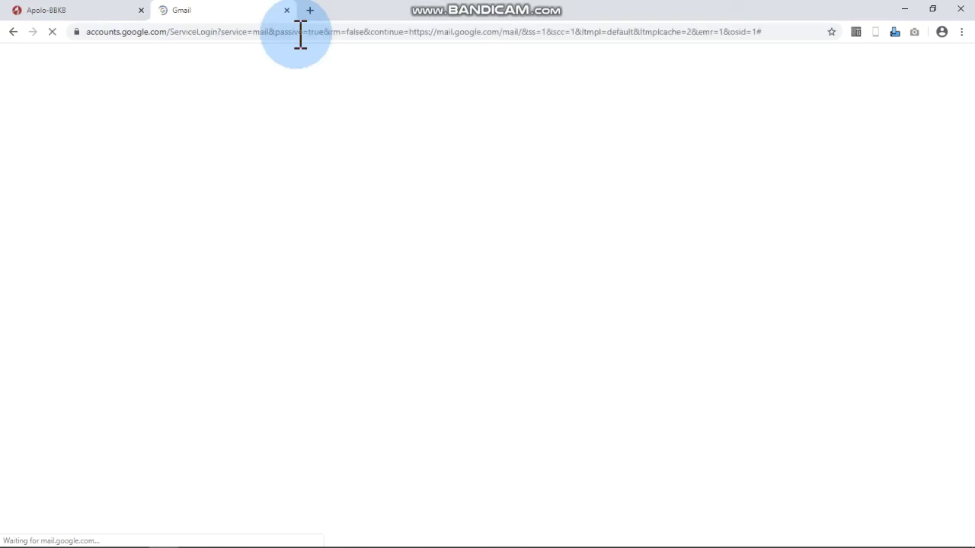
left_click(455, 250)
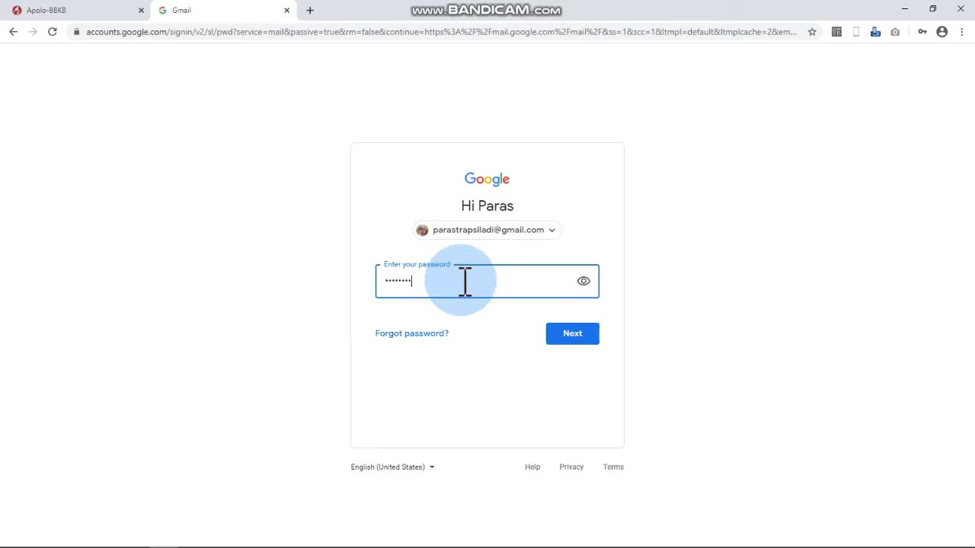
key("Return")
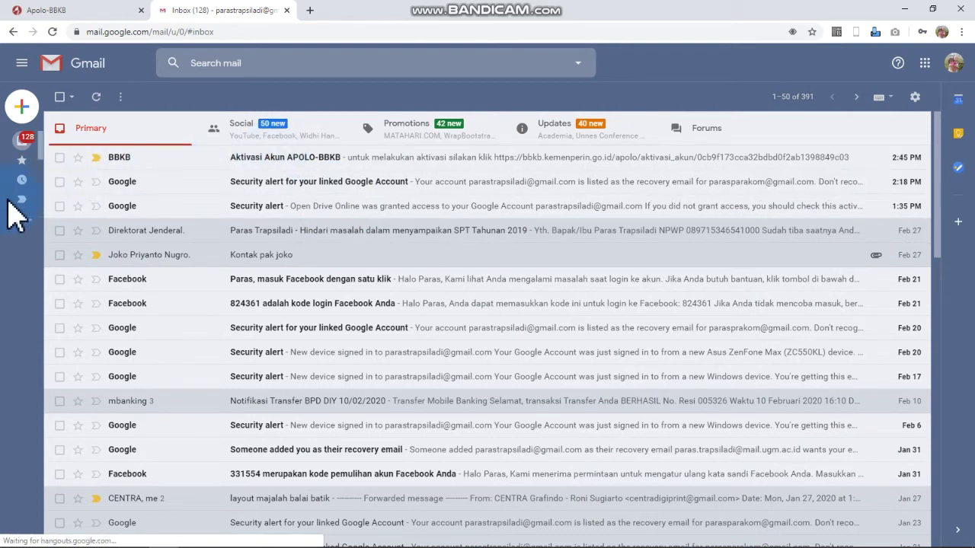
scroll(17, 206, "down", 3)
mouse_move(22, 211)
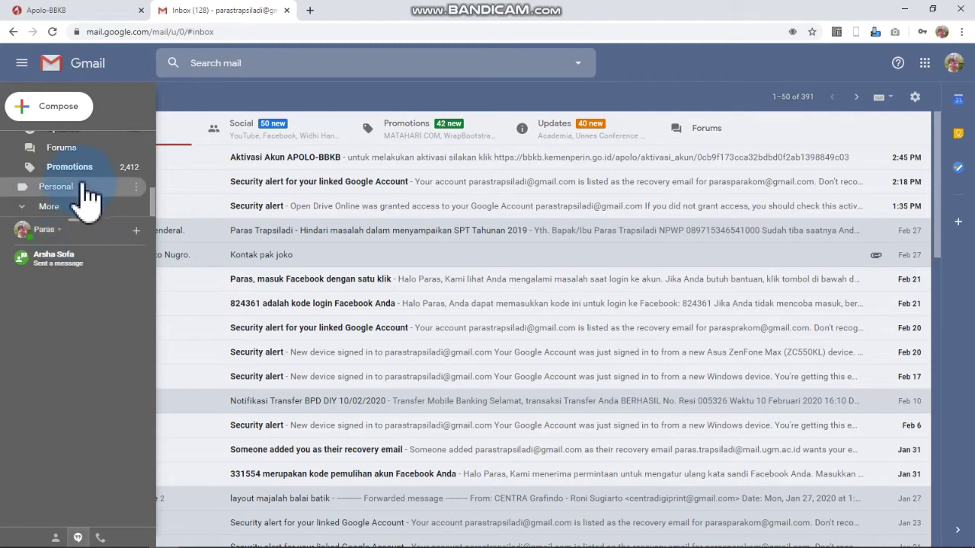
left_click(79, 190)
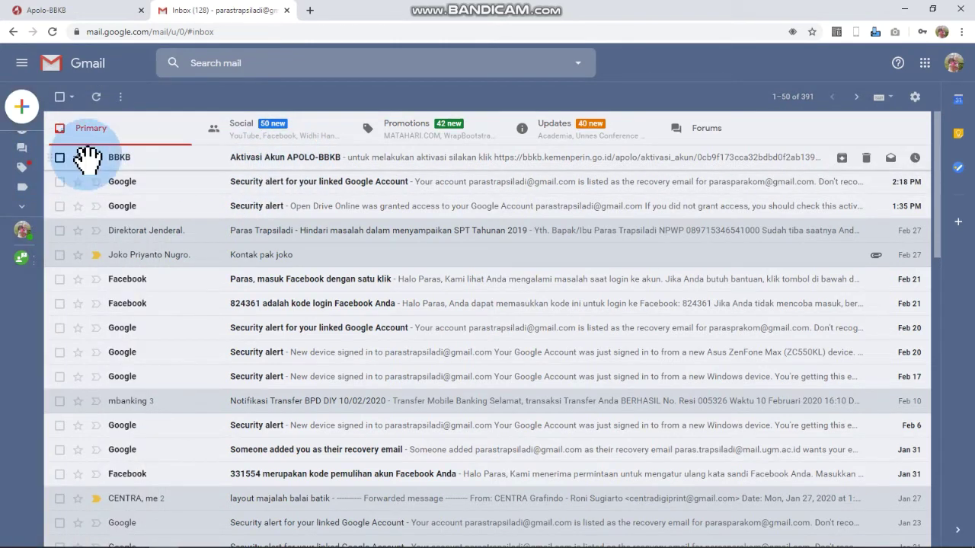
mouse_move(23, 219)
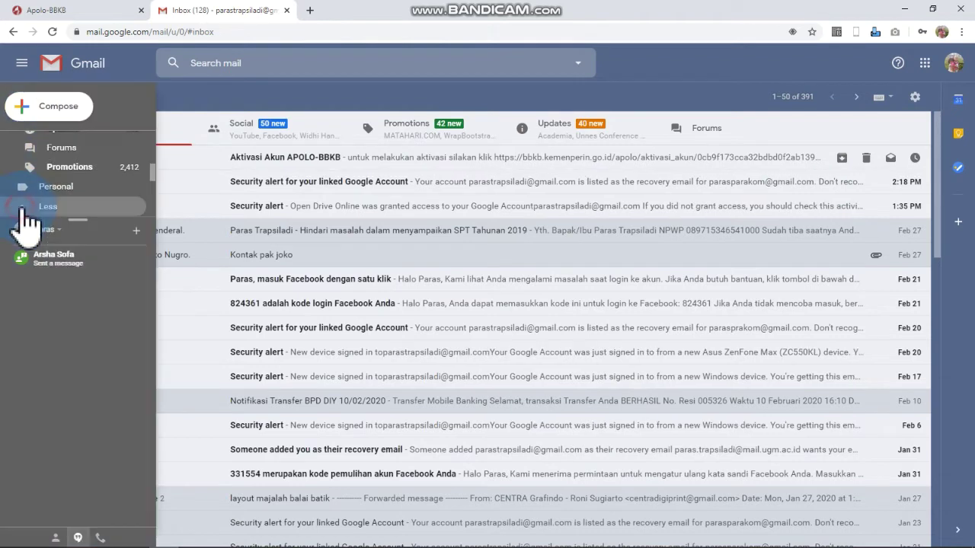
scroll(69, 217, "down", 3)
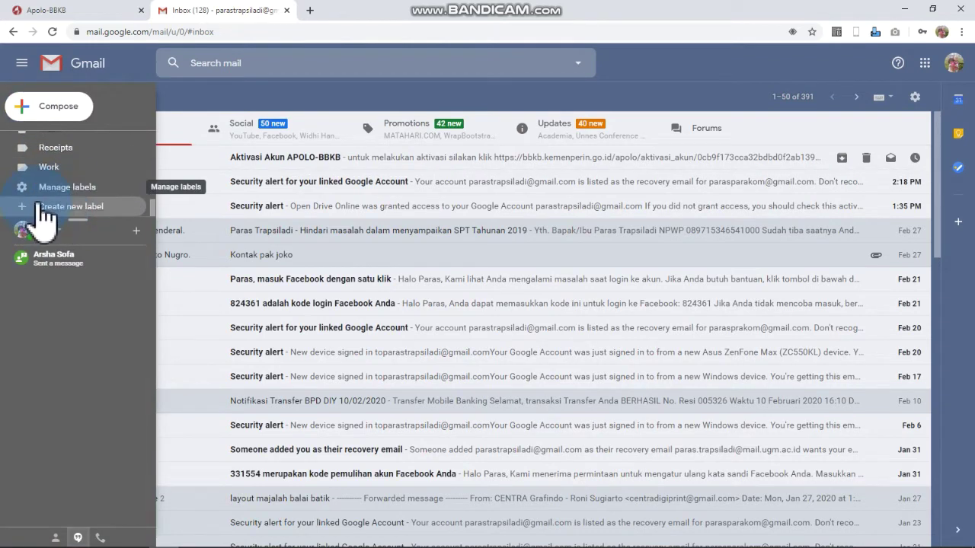
scroll(57, 214, "up", 3)
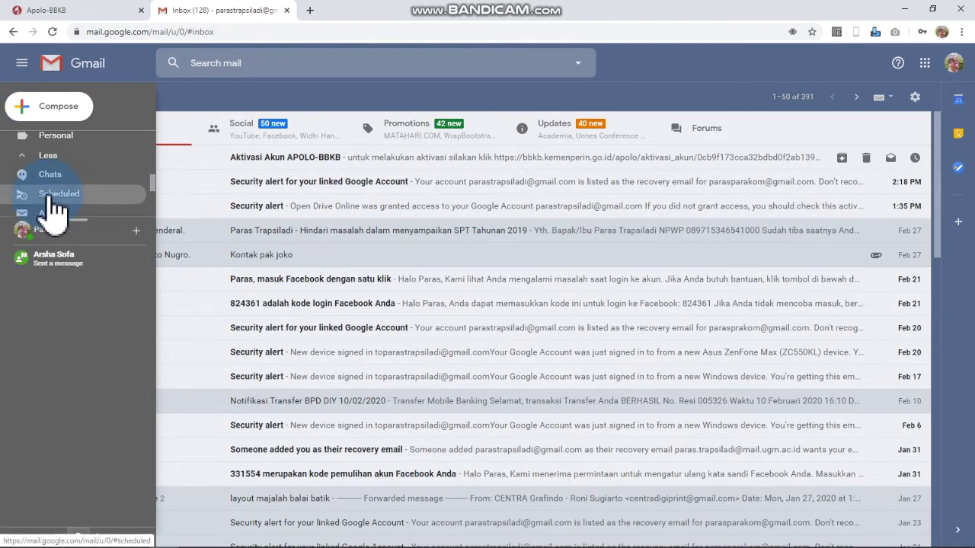
scroll(53, 194, "up", 3)
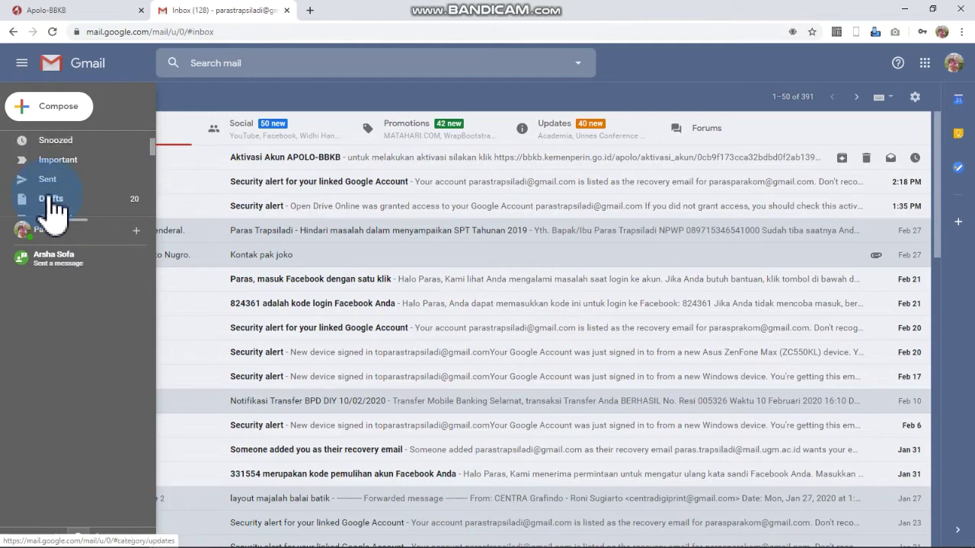
scroll(110, 175, "down", 5)
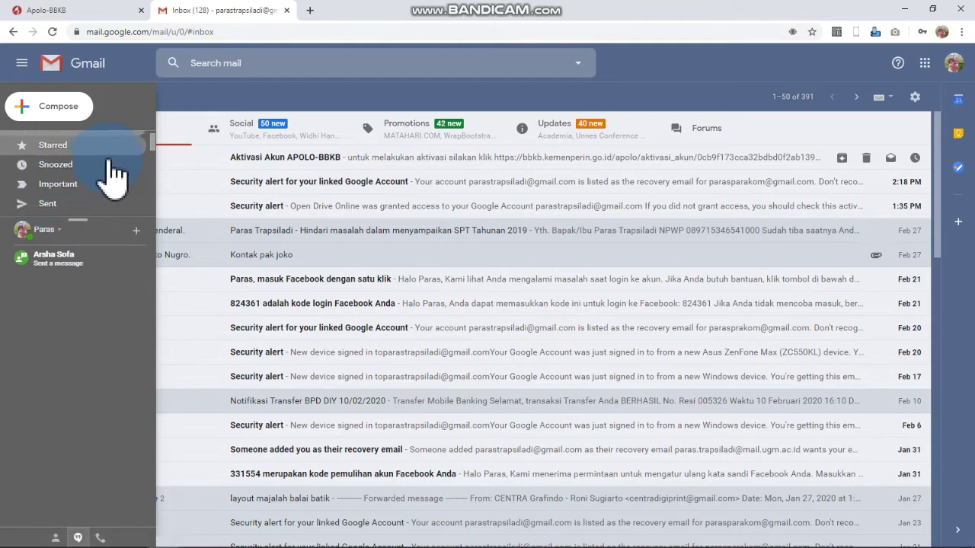
scroll(110, 174, "down", 3)
scroll(110, 174, "down", 1)
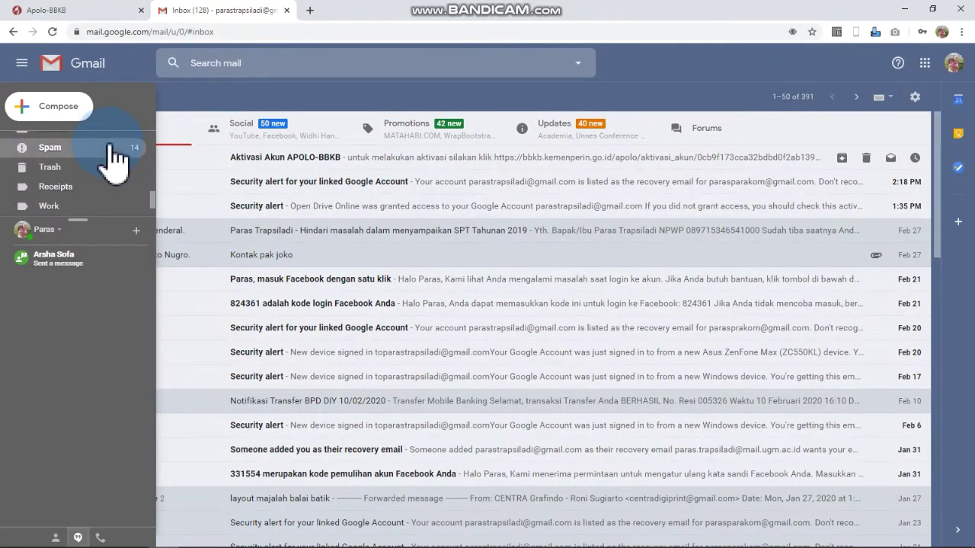
- Open the 'Aktivasi Akun APOLO-BBKB' email and follow its account activation link
left_click(291, 157)
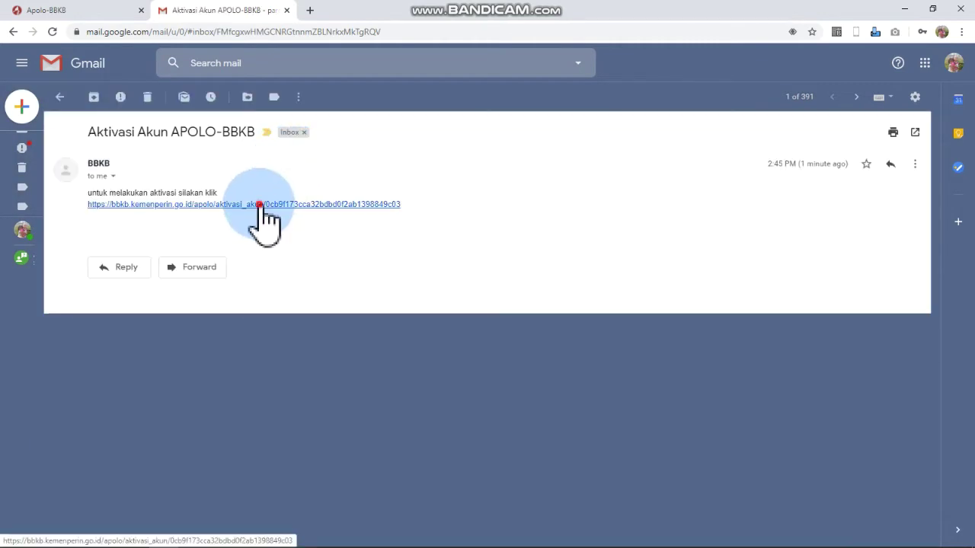
left_click(259, 204)
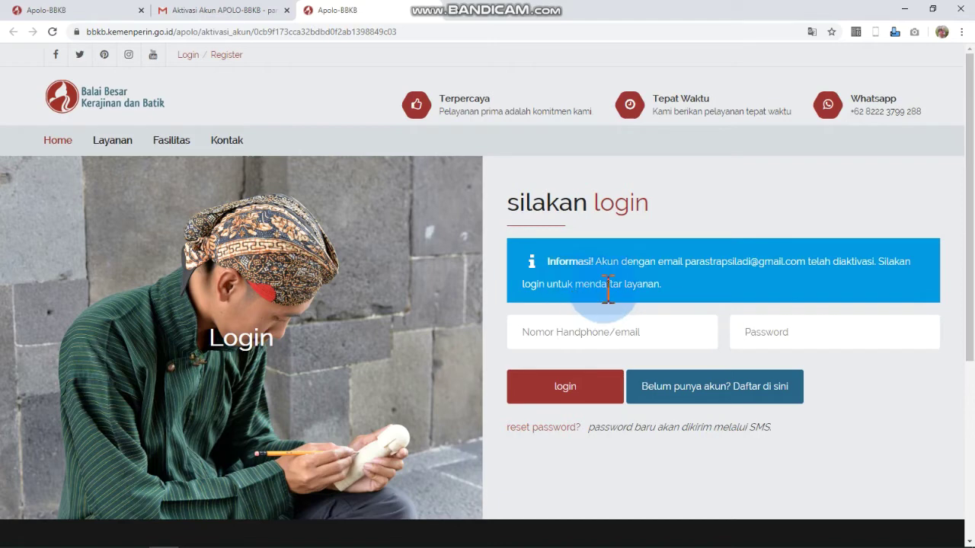
- Back in the first APOLO-BBKB tab, start the Pelatihan registration from the Layanan page
left_click(85, 17)
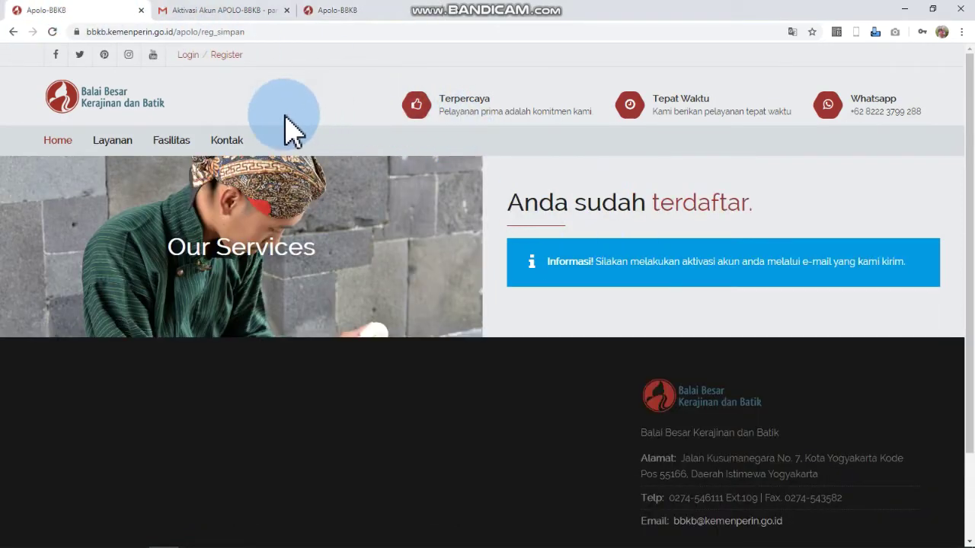
left_click(117, 139)
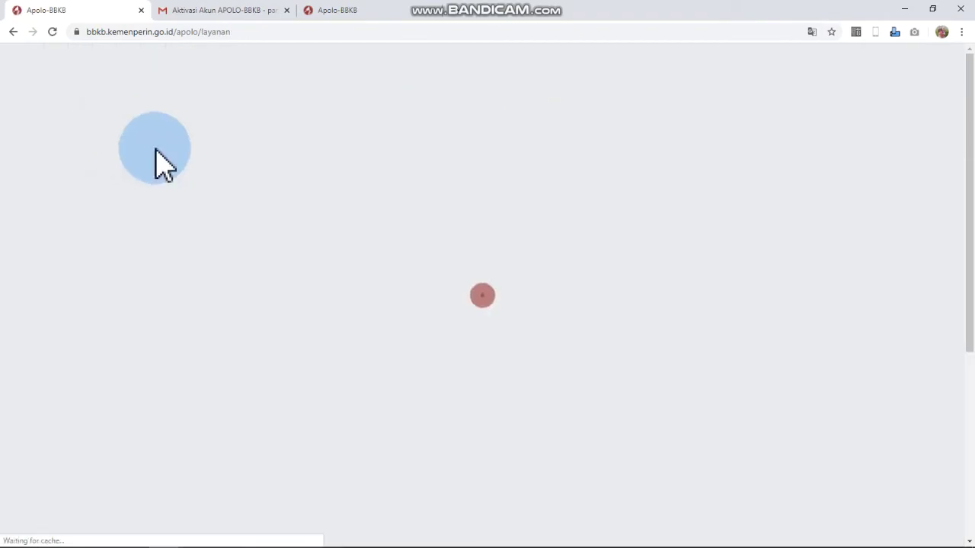
scroll(229, 289, "down", 1)
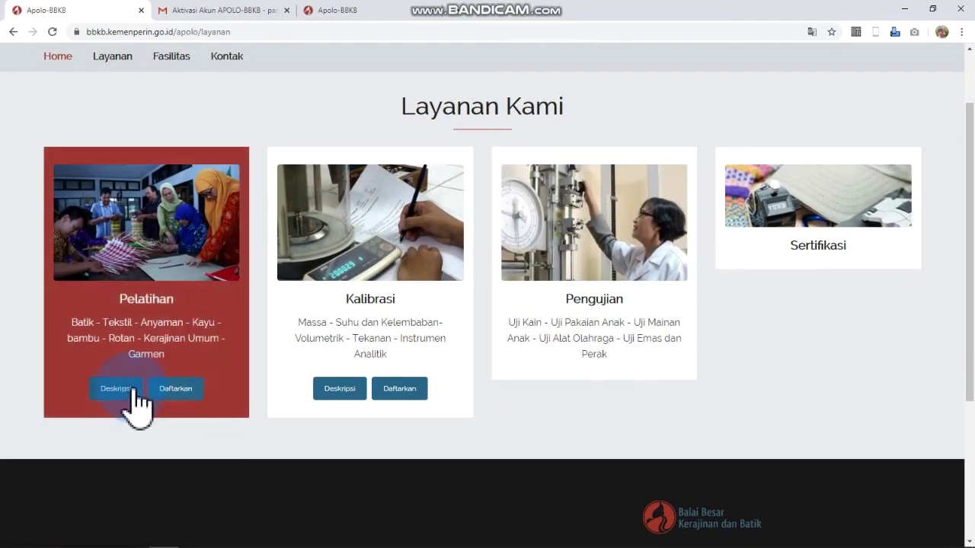
left_click(176, 392)
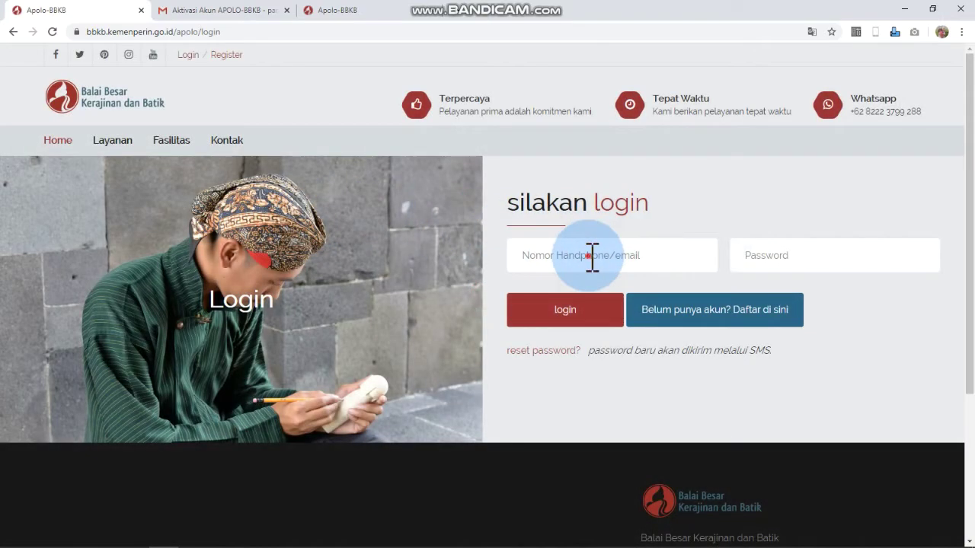
- Log in with the saved account e-mail and the password
left_click(590, 257)
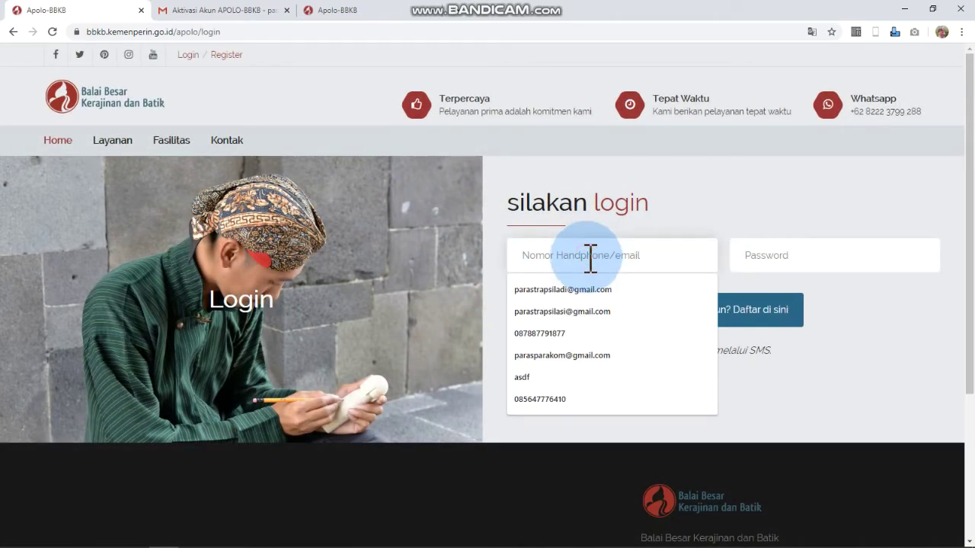
left_click(681, 285)
left_click(796, 254)
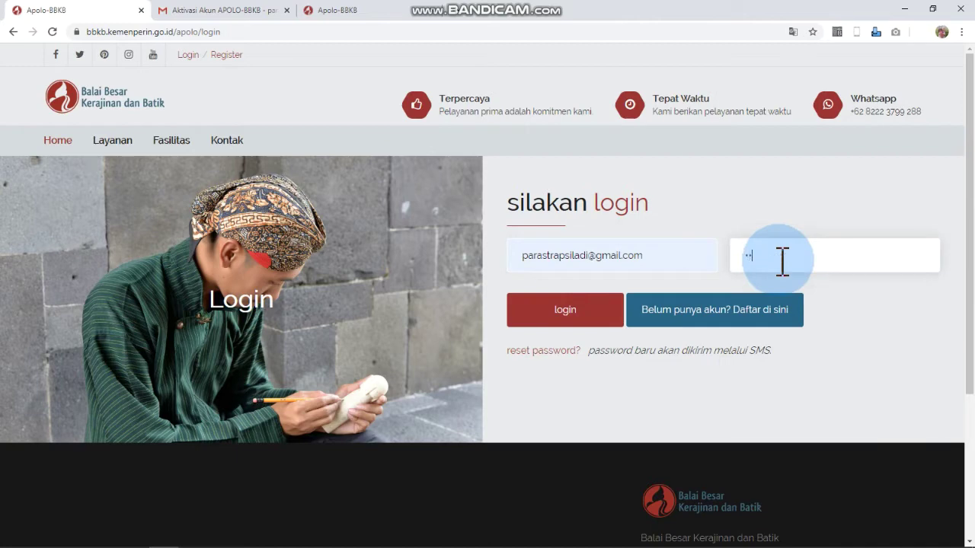
key("Return")
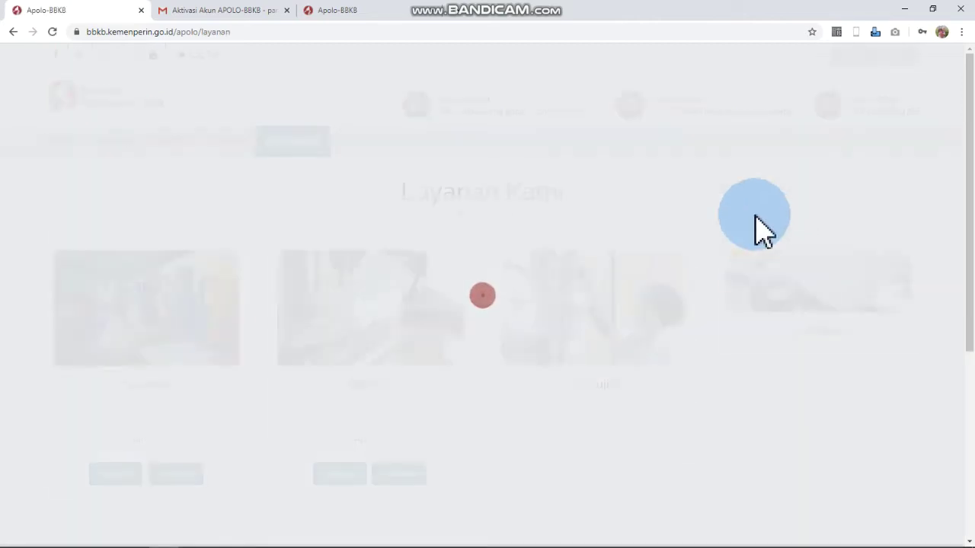
- Open the Pelatihan registration form and choose Tenun ATBM as the training type
scroll(137, 355, "down", 1)
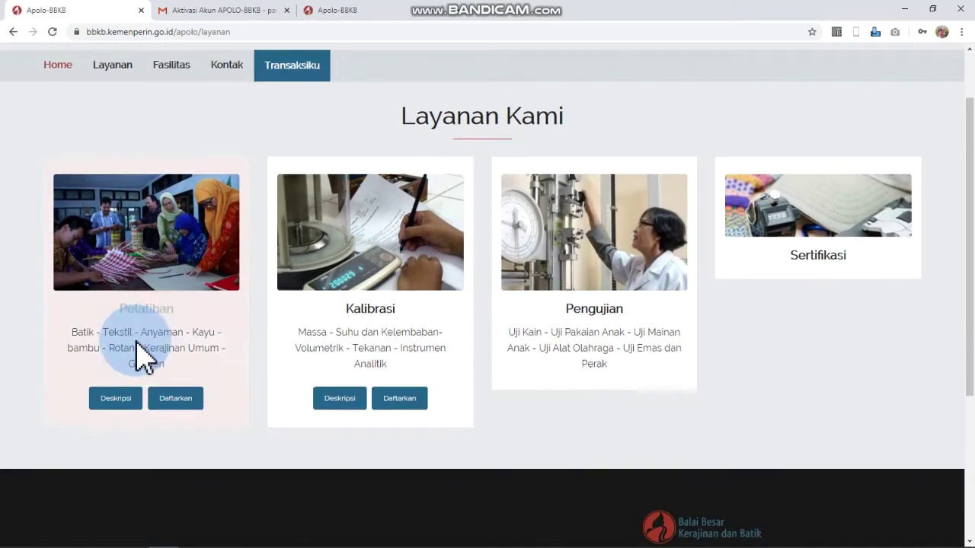
left_click(173, 387)
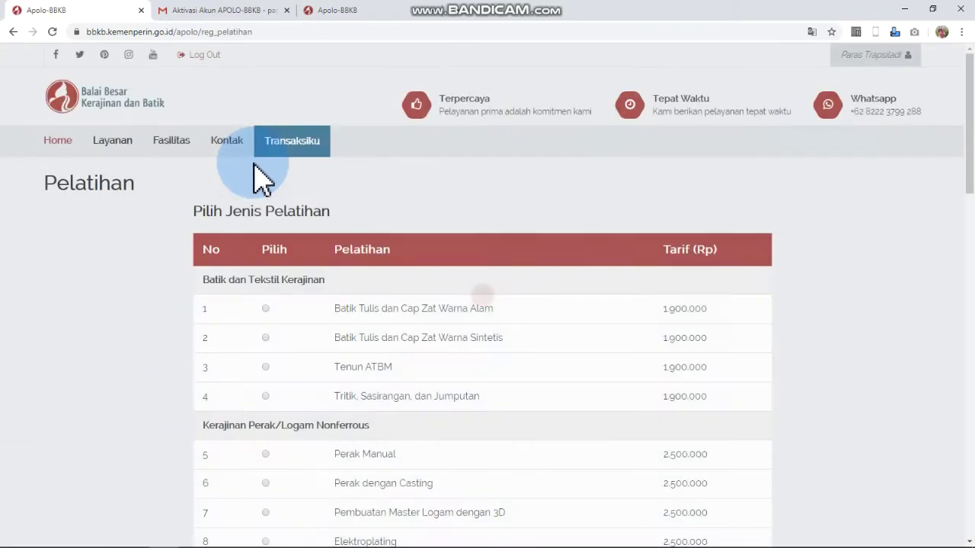
scroll(256, 178, "down", 2)
left_click(265, 203)
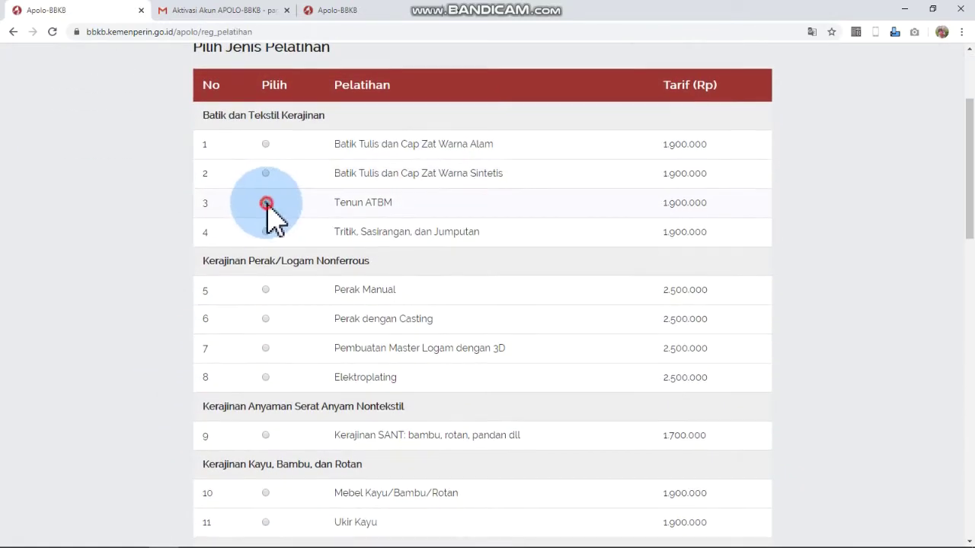
scroll(305, 229, "down", 6)
scroll(380, 304, "down", 2)
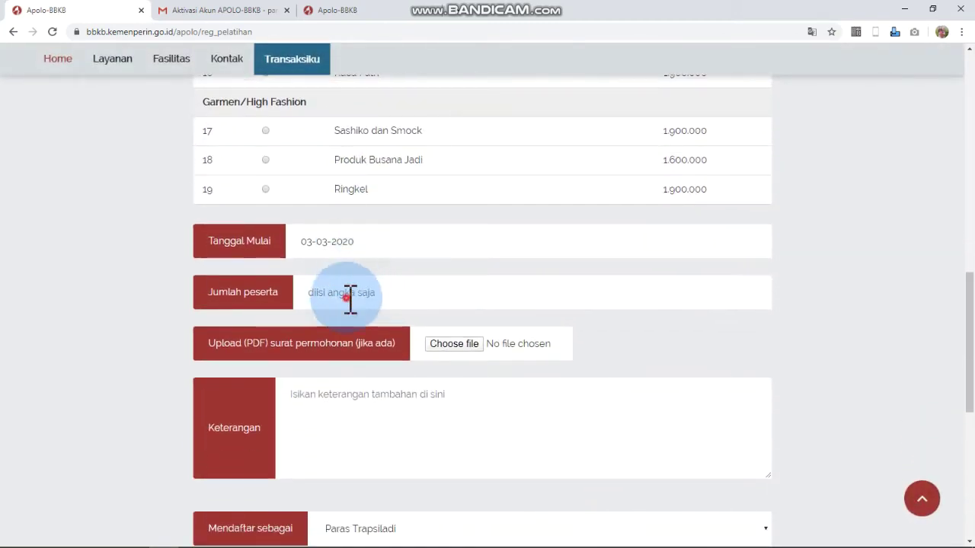
- Set 5 participants, note 'Tenun ATBM (Songket)', and register as instansi baru
left_click(358, 296)
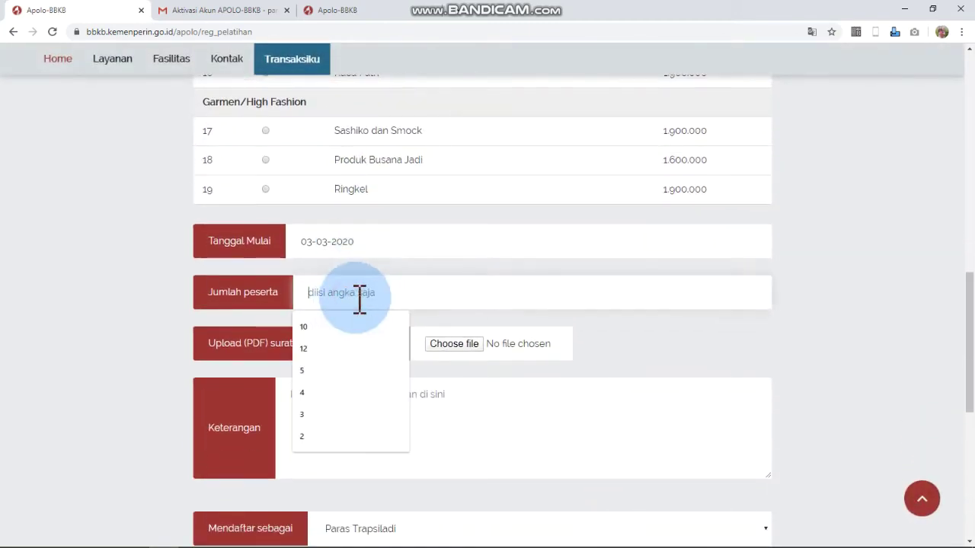
left_click(335, 371)
left_click(394, 402)
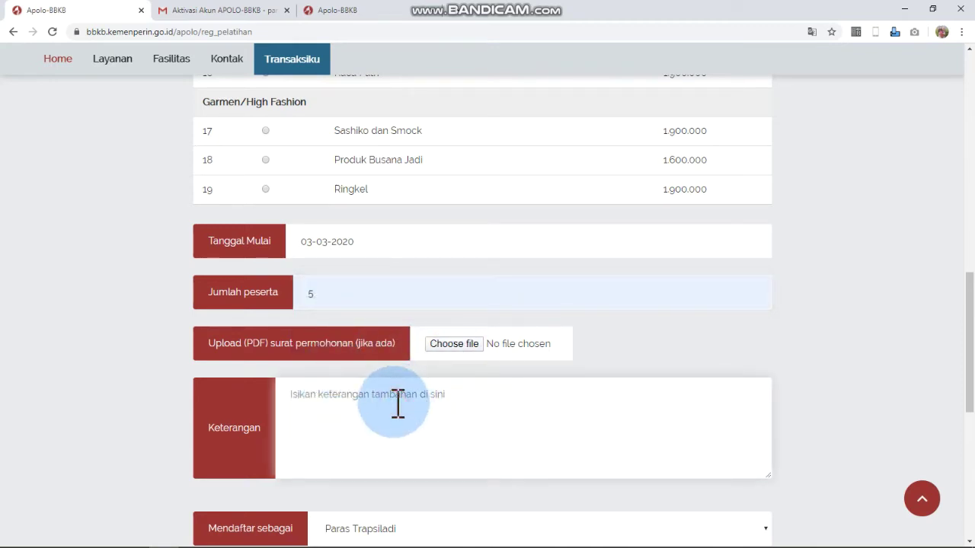
scroll(398, 404, "up", 9)
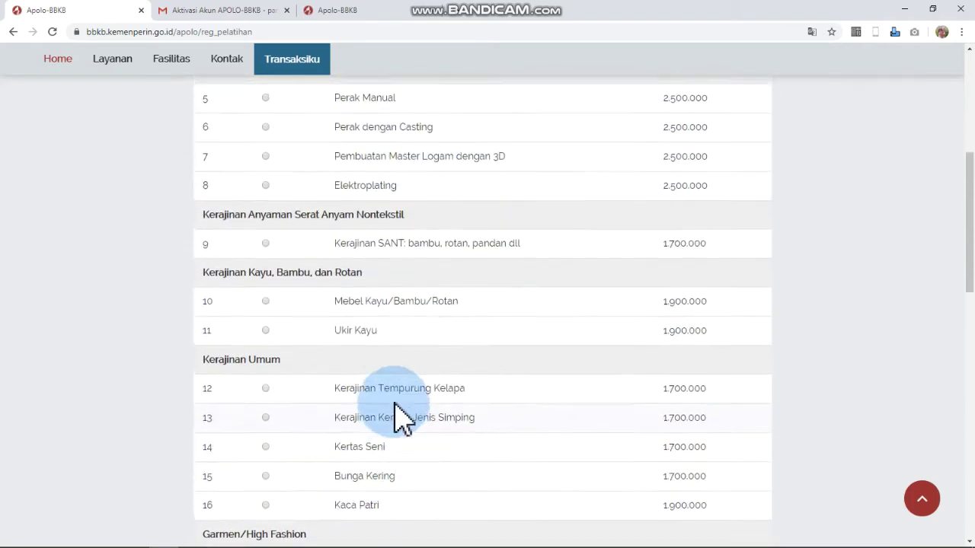
scroll(394, 411, "down", 10)
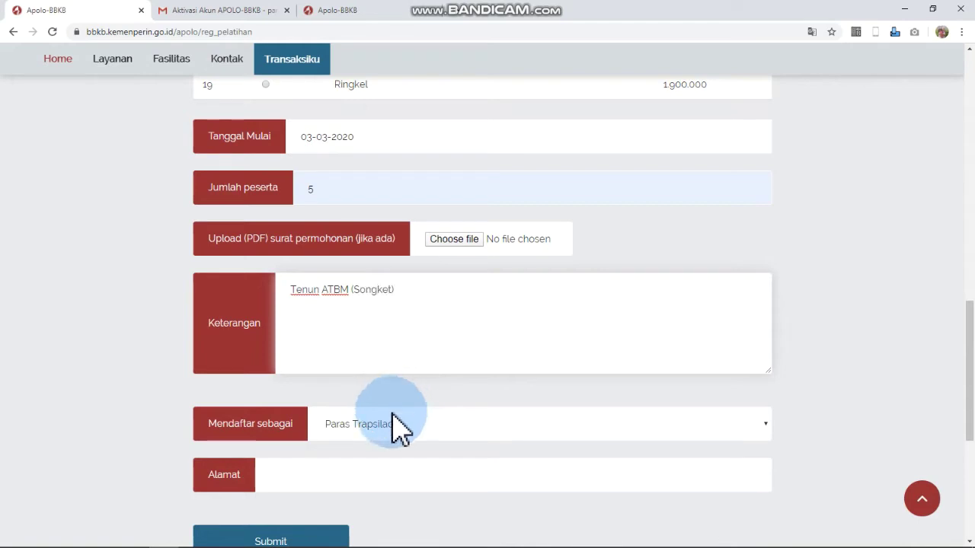
left_click(391, 424)
left_click(388, 462)
- Enter the institution name 'Dinasi Perindustrian' and its street address
scroll(388, 384, "down", 2)
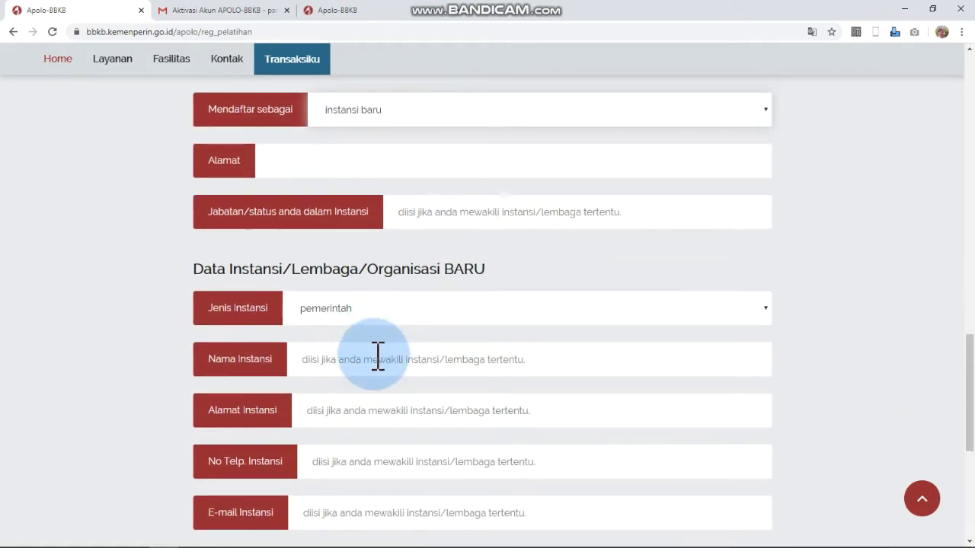
left_click(376, 355)
type("Dinasi Perin")
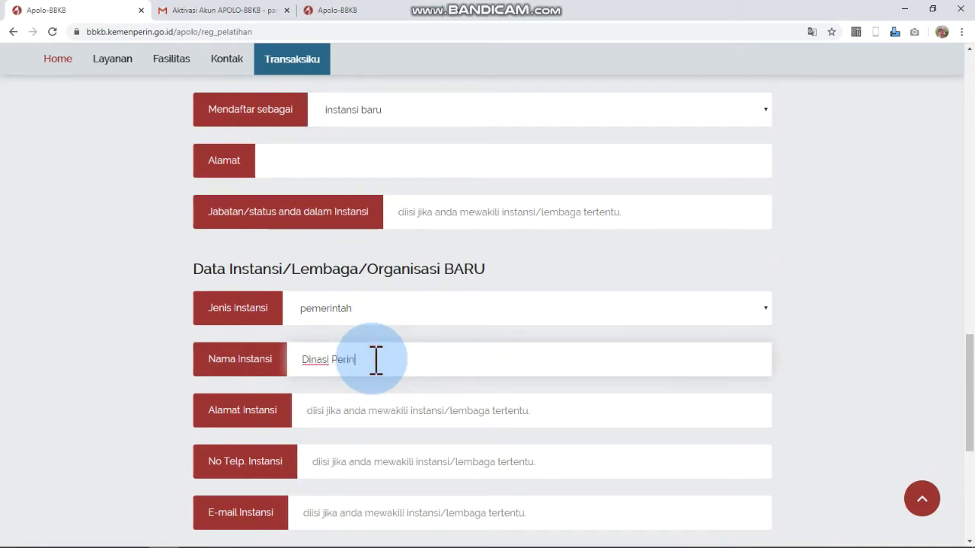
type("dustrian")
left_click(360, 408)
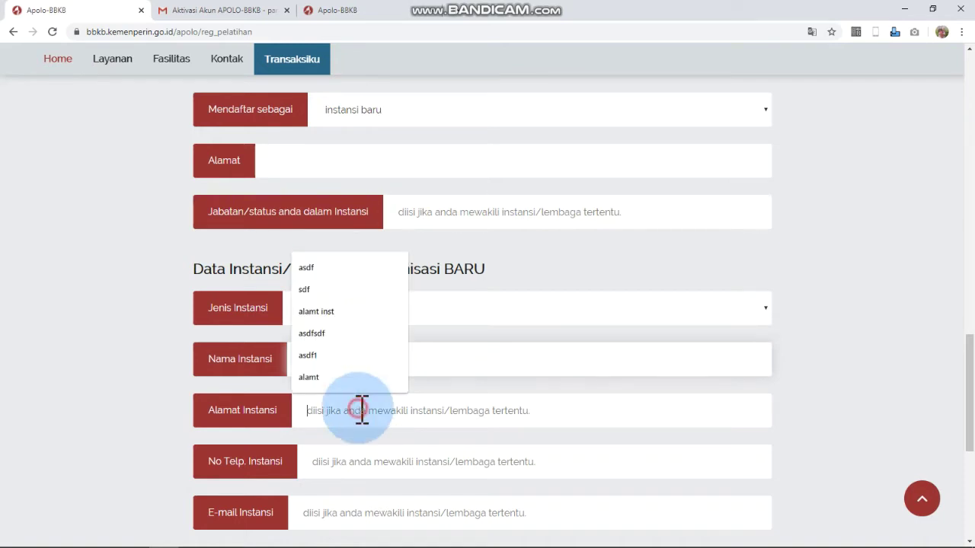
type("Jalan")
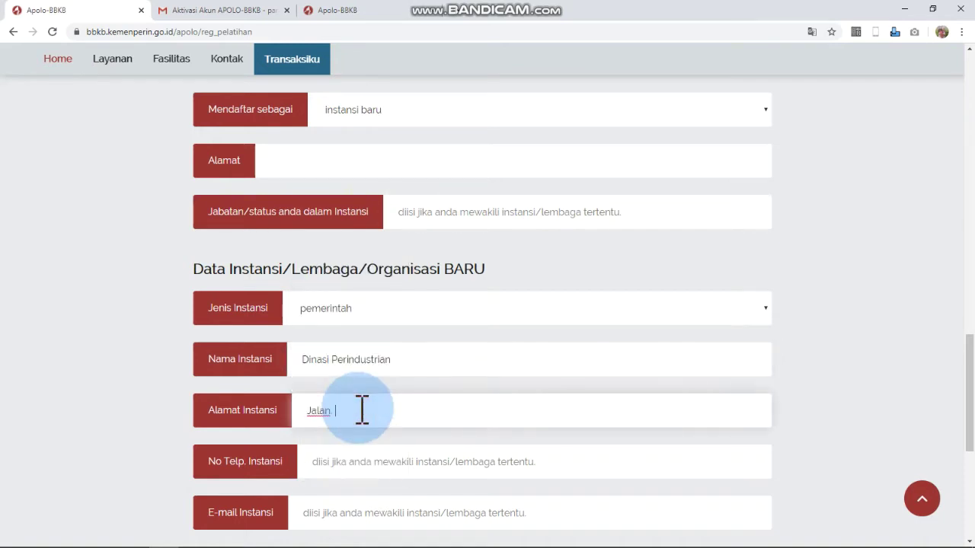
key("BackSpace")
key("BackSpace")
key("BackSpace")
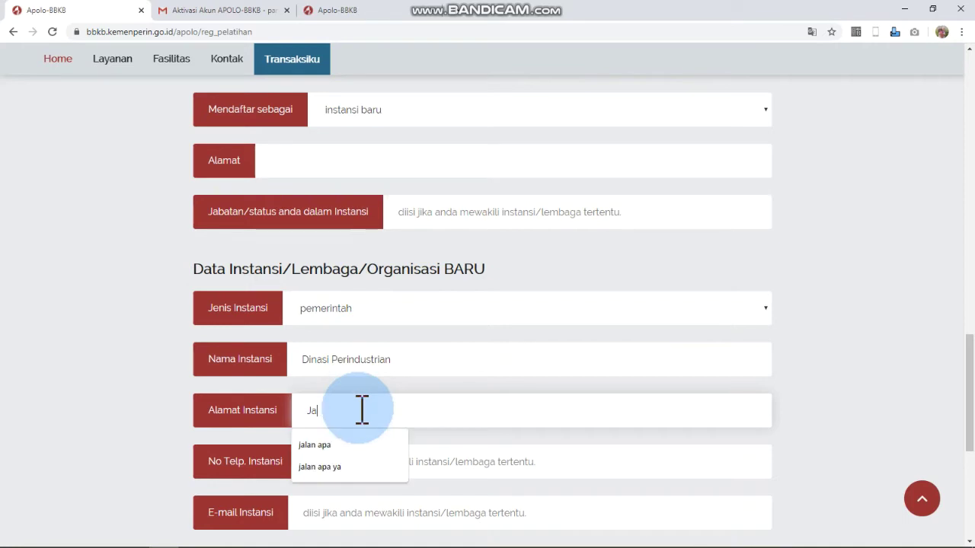
type("m")
type(". Kus")
type("mane")
type("gara no")
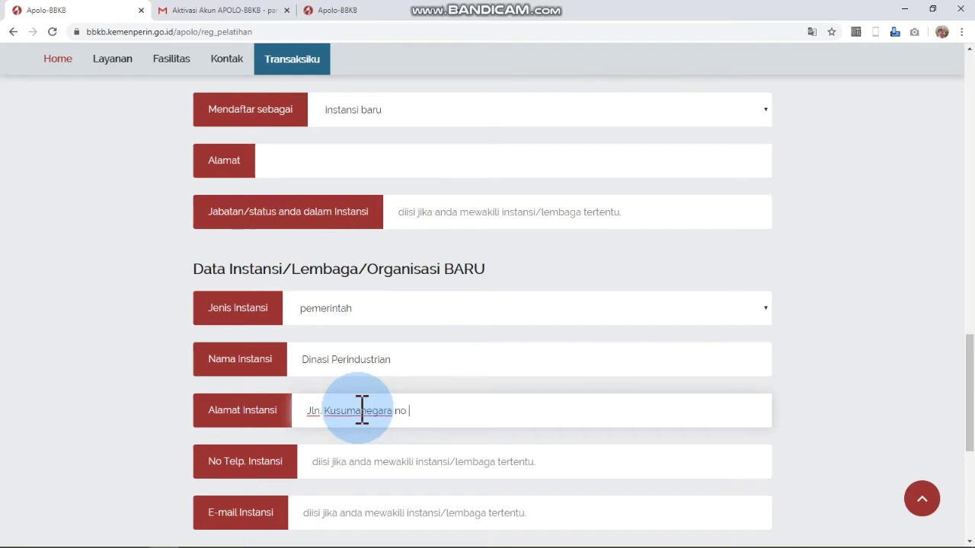
type(" 7 Yogyakarta")
- Fill in the institution's phone number
left_click(348, 462)
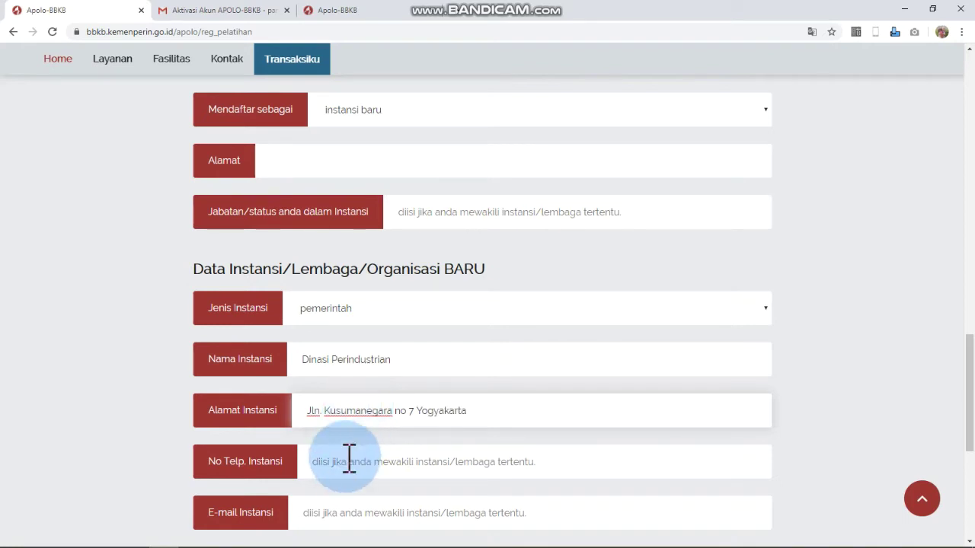
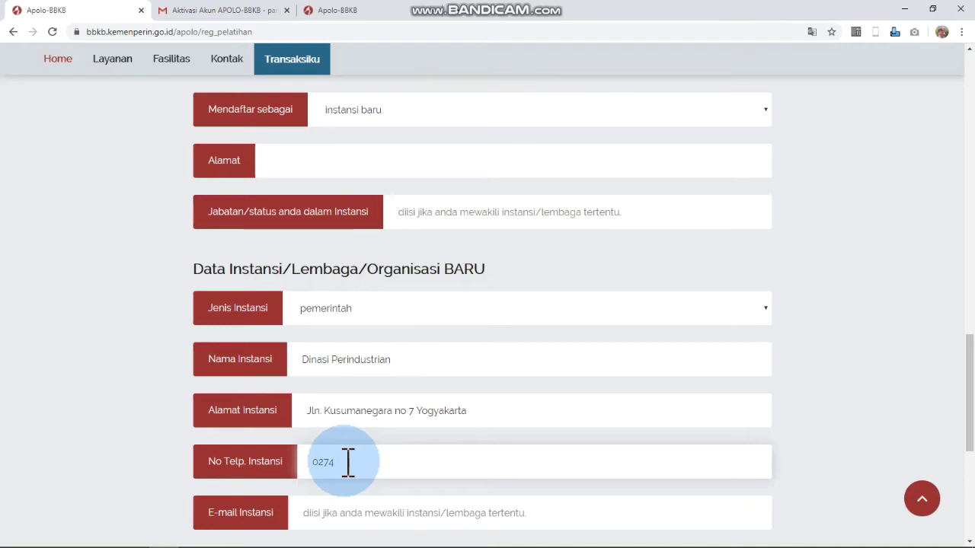
scroll(348, 462, "down", 2)
- Enter the institution's e-mail address, retyping it in lowercase
left_click(354, 358)
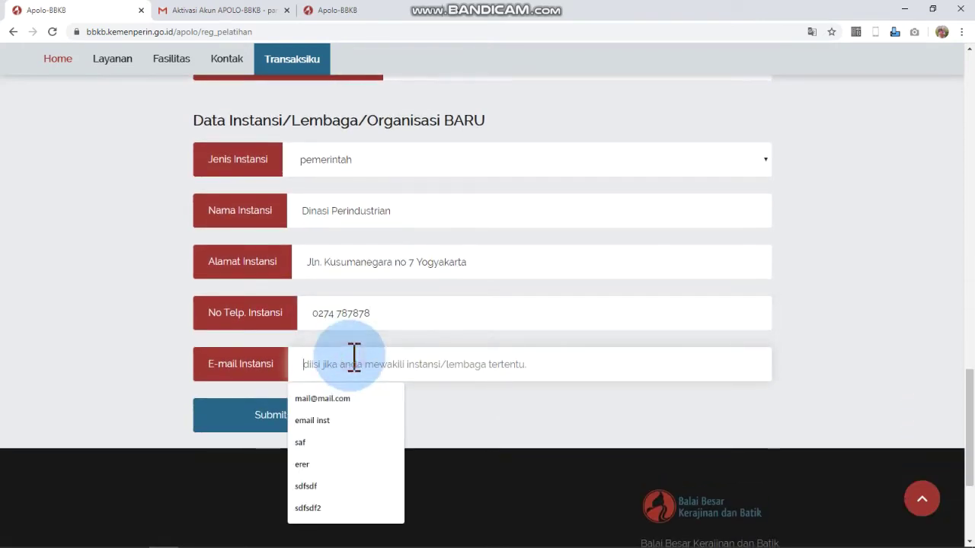
key("Escape")
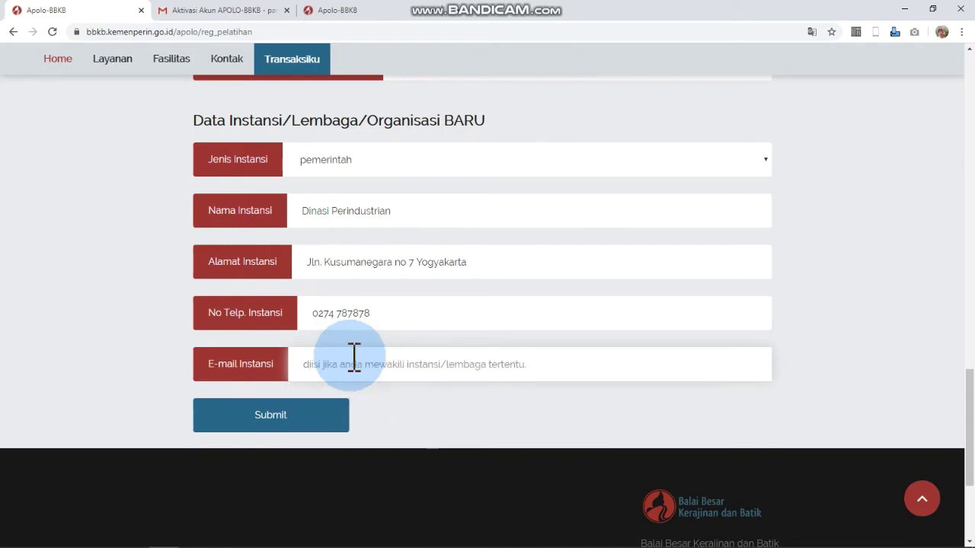
type("Dinas Pe")
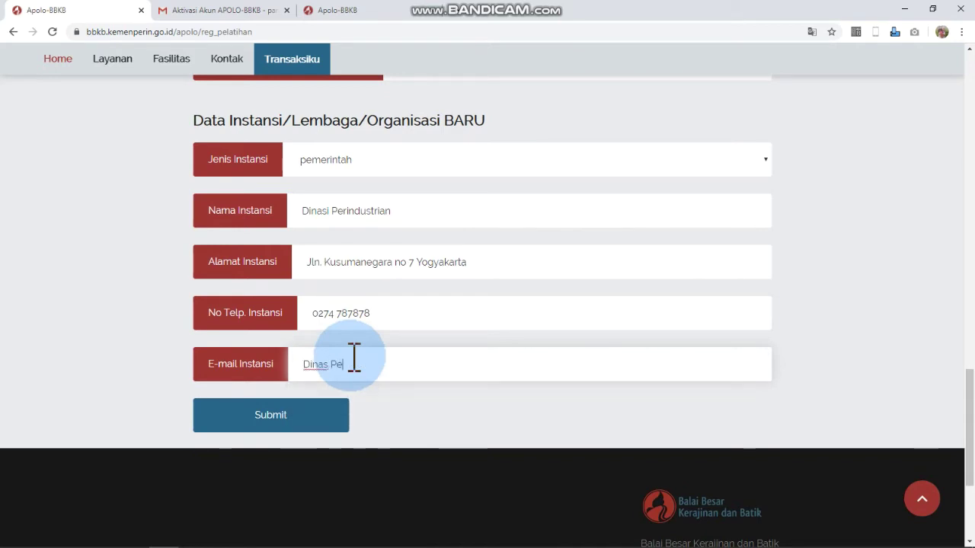
type("si Perind")
key("BackSpace")
key("BackSpace")
key("BackSpace")
key("BackSpace")
key("BackSpace")
key("BackSpace")
key("BackSpace")
key("BackSpace")
key("BackSpace")
key("BackSpace")
key("BackSpace")
key("BackSpace")
type("Pe")
left_click(354, 357)
key("ctrl+a")
type("perindustrian")
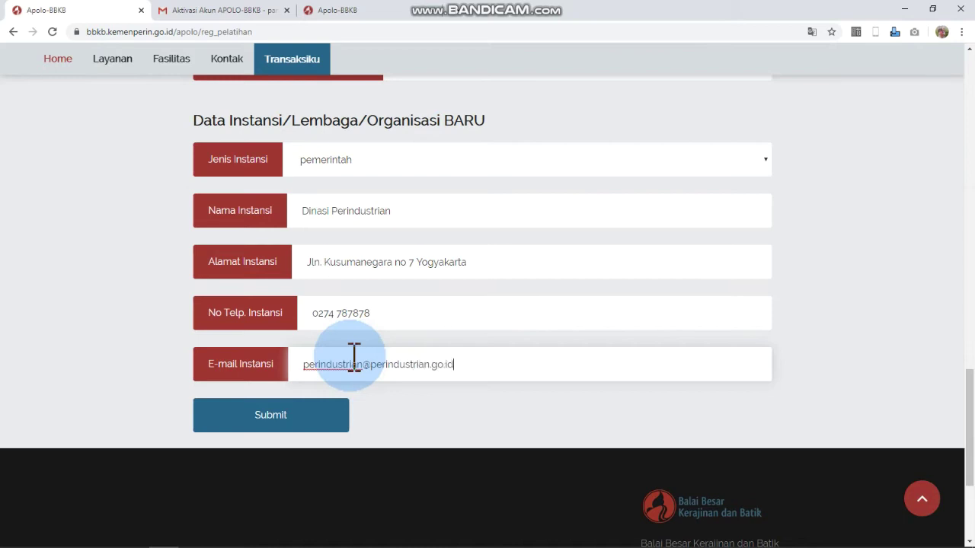
scroll(355, 366, "up", 4)
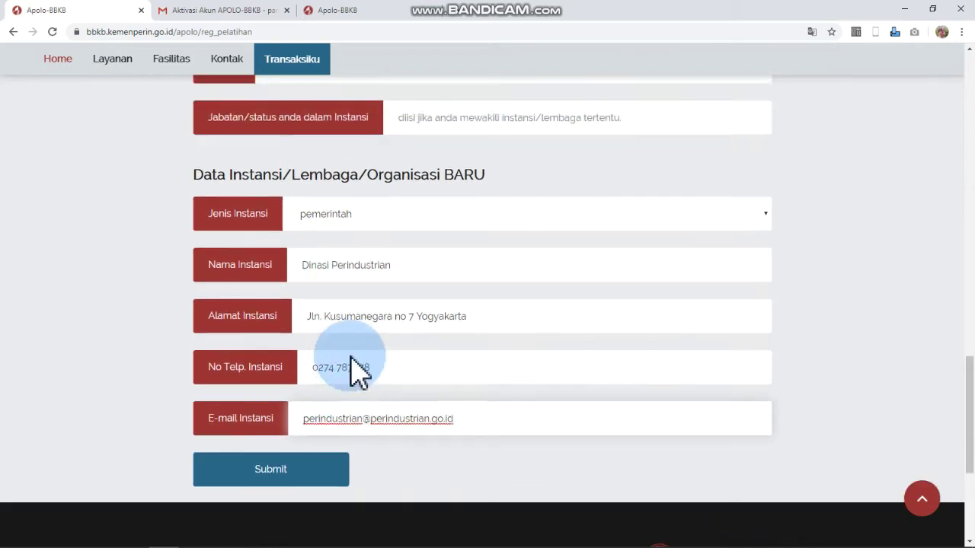
- Fill in the applicant's address and Staf position, then submit the Pelatihan registration
left_click(342, 308)
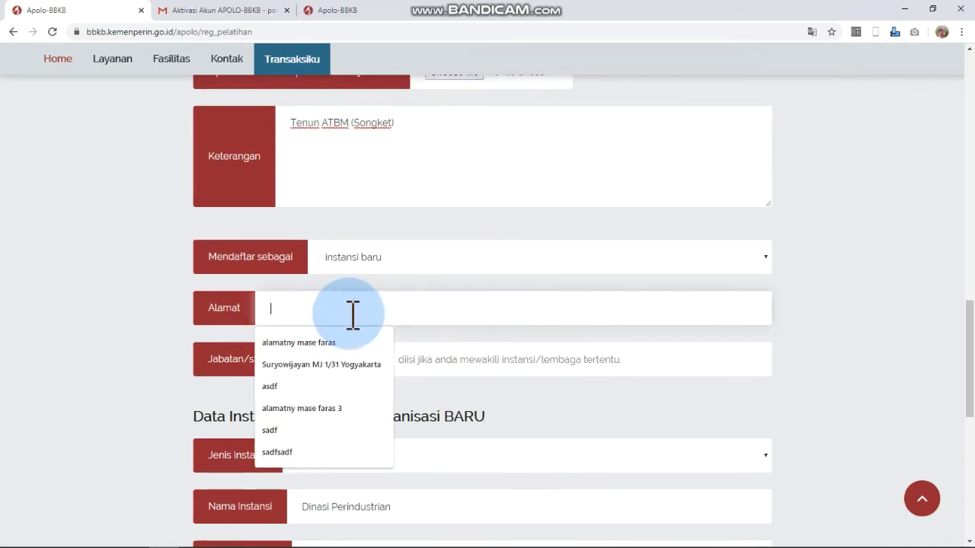
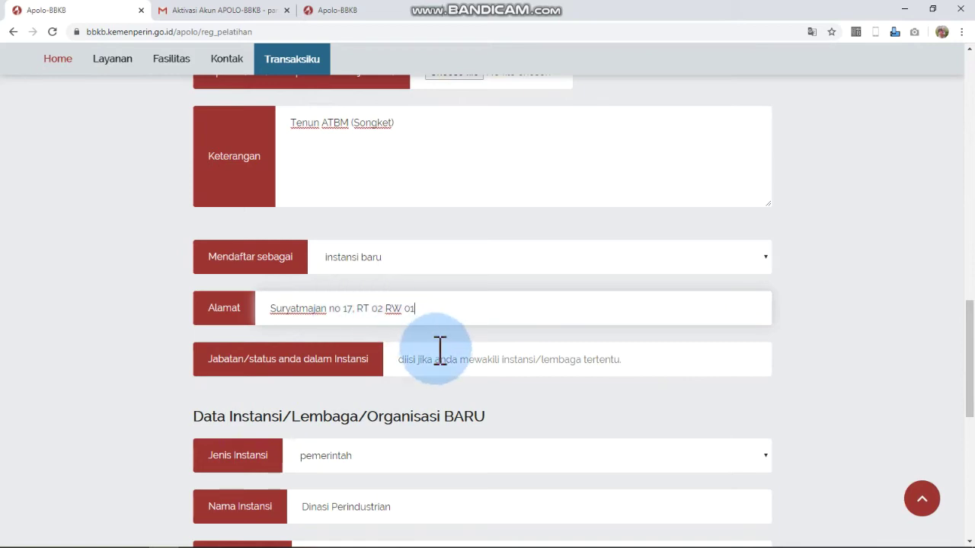
left_click(440, 355)
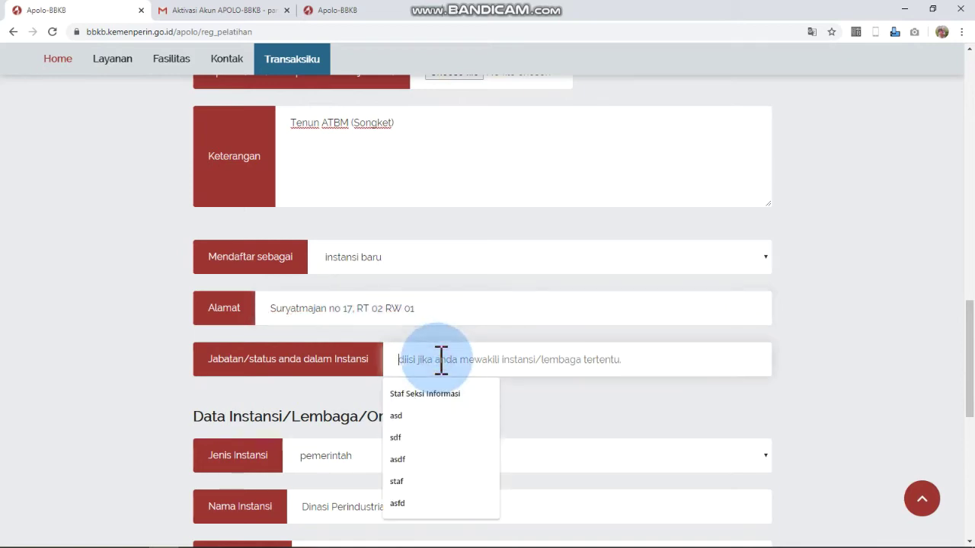
type("Sta")
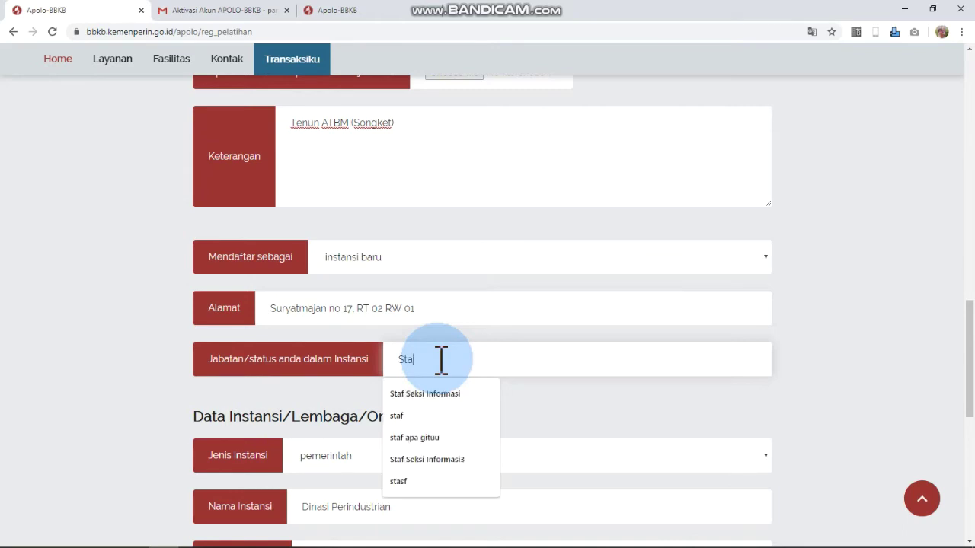
type("f Pelatihan")
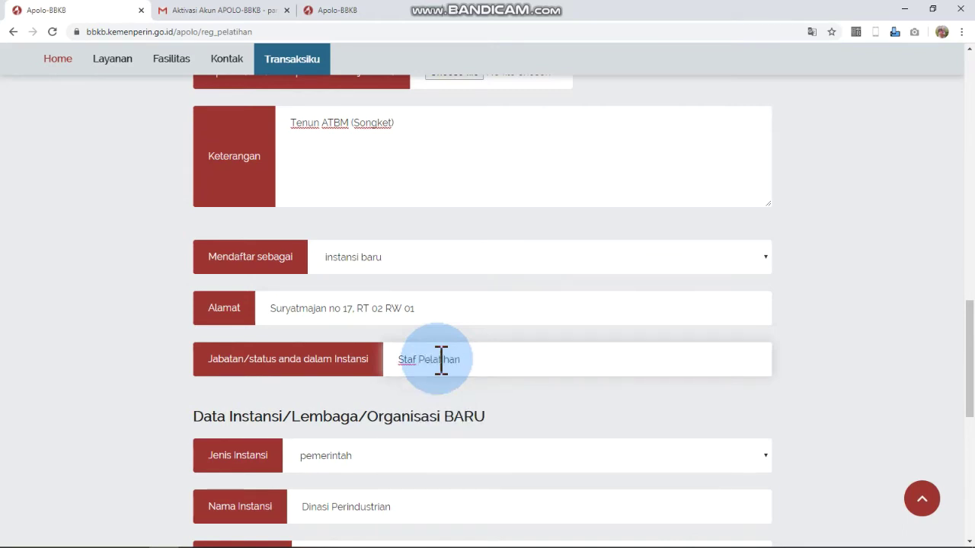
scroll(441, 359, "down", 5)
left_click(294, 364)
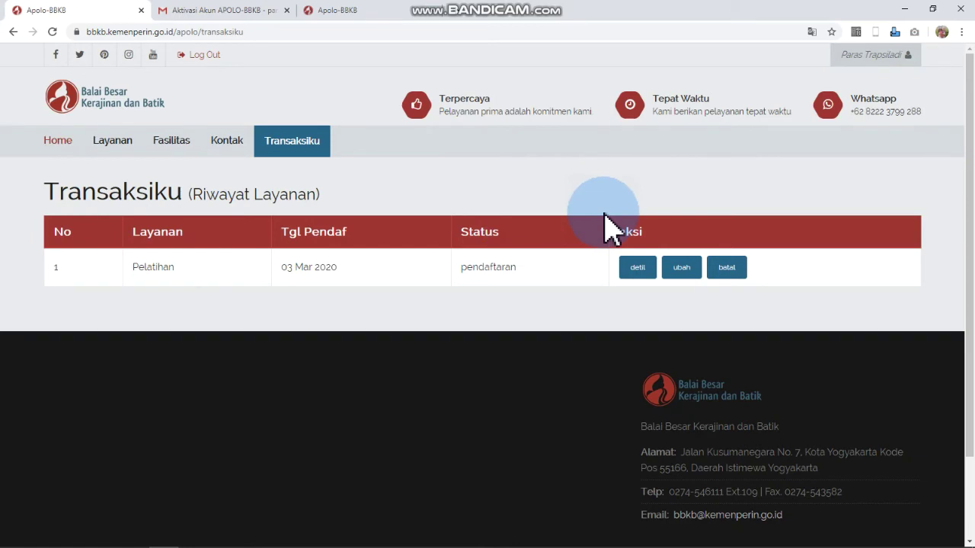
- Open the Pelatihan entry's details to review the Tenun ATBM training: 5 participants, Rp 9.500.000, pendaftaran stage
left_click(636, 267)
scroll(387, 294, "down", 2)
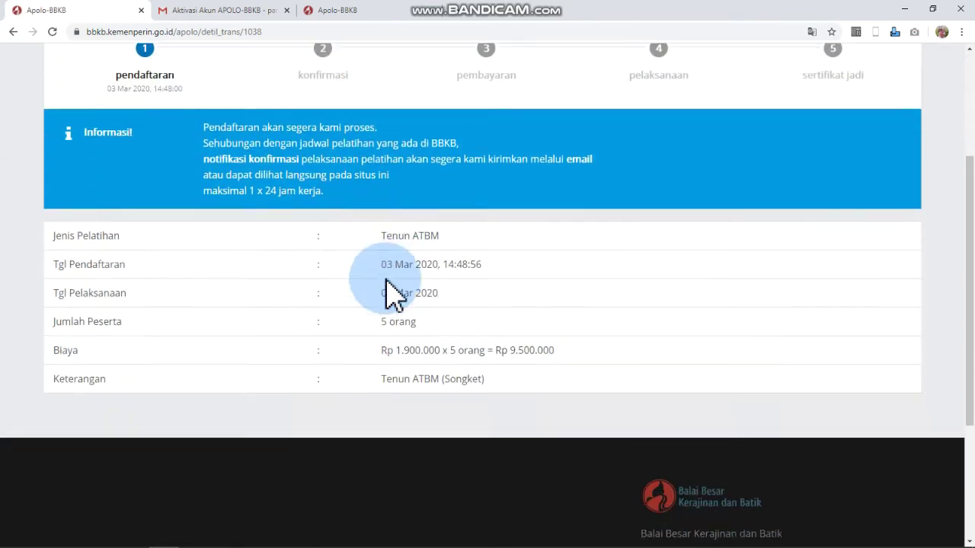
scroll(387, 282, "up", 2)
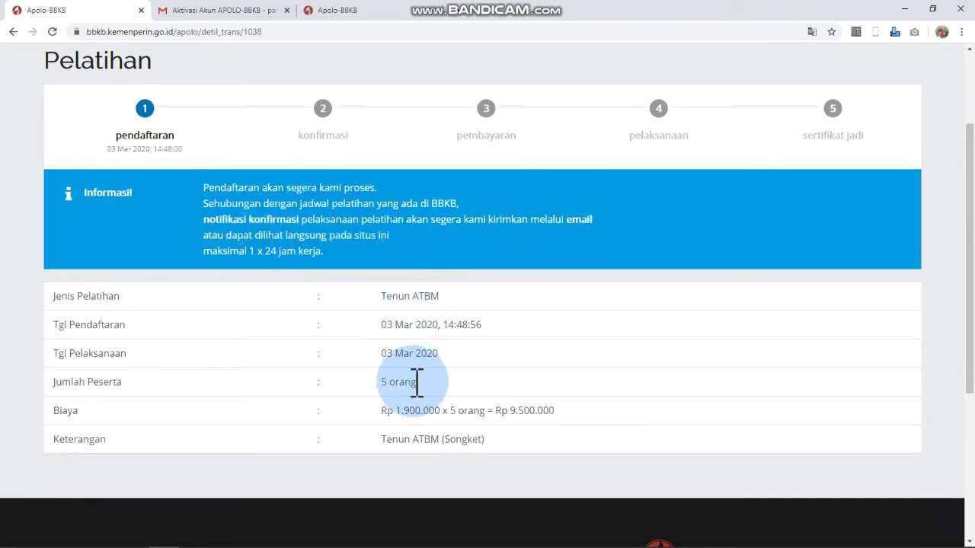
scroll(419, 411, "up", 2)
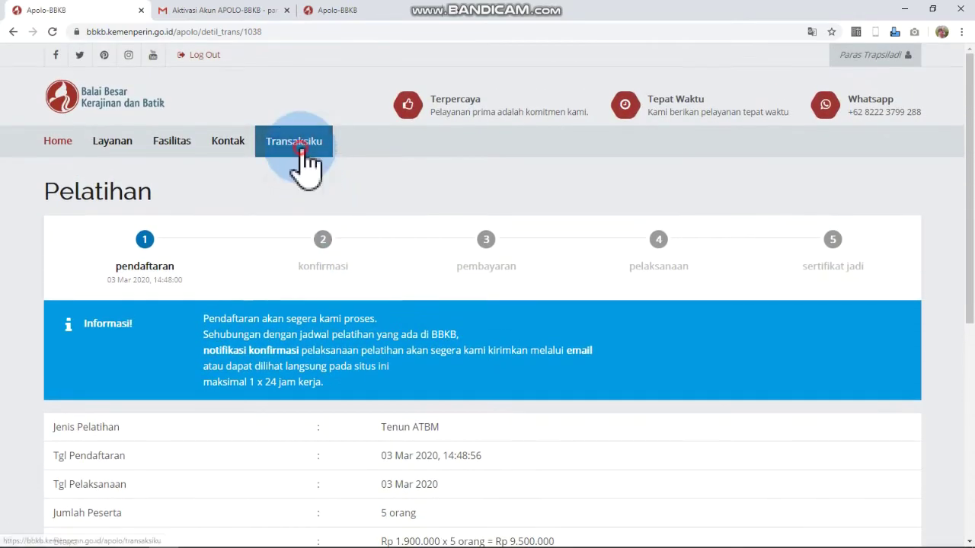
- Return to Transaksiku and open the Pelatihan registration for editing
left_click(302, 150)
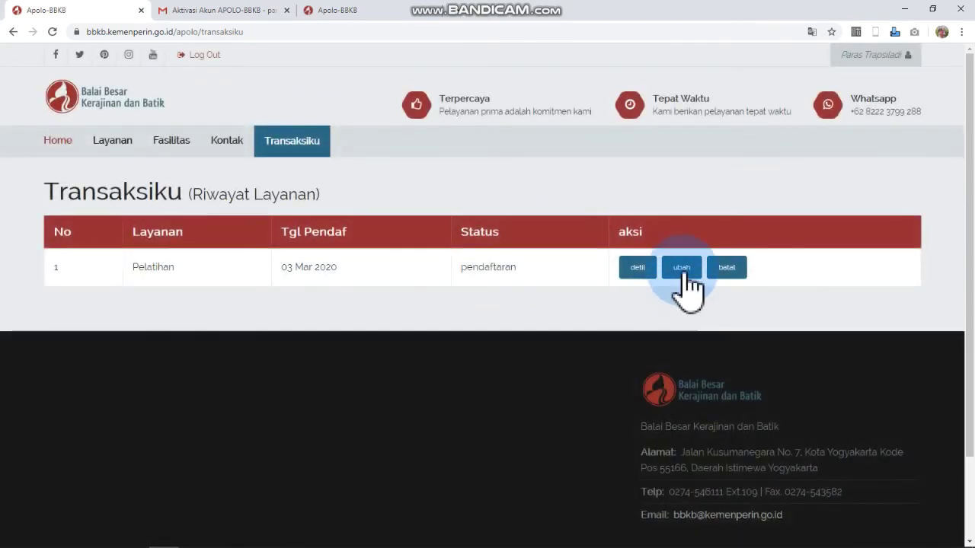
left_click(681, 272)
scroll(461, 289, "down", 1)
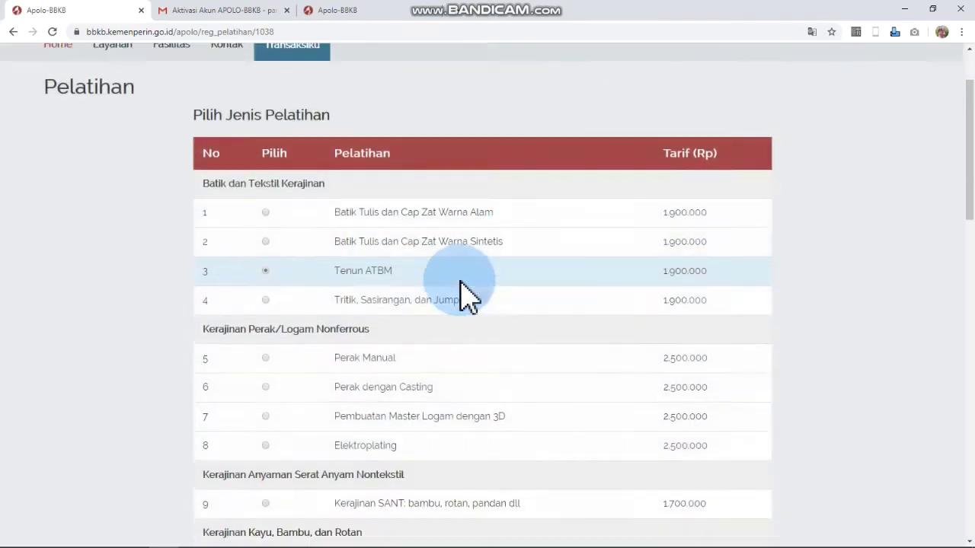
scroll(463, 294, "down", 10)
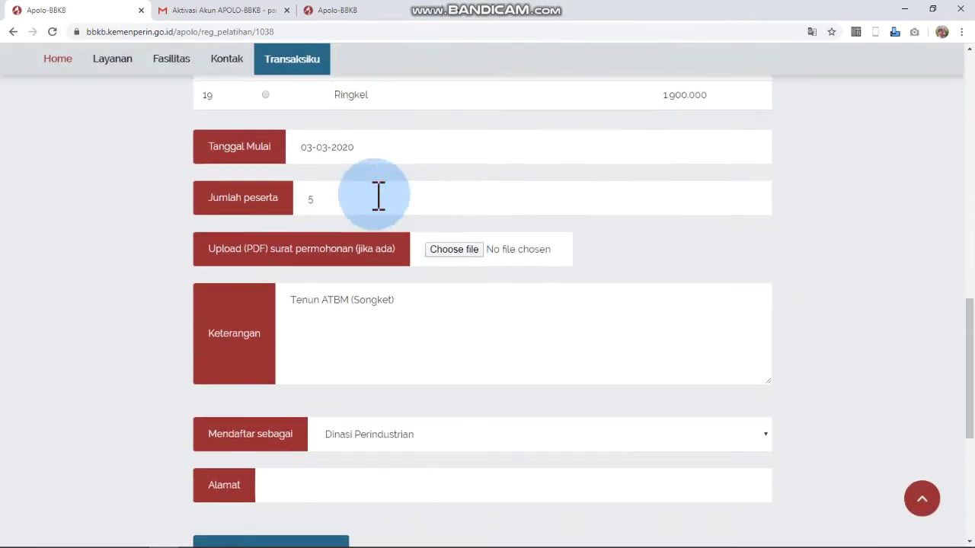
- Change the training start date to 10-03-2020 and resubmit the registration
left_click(356, 148)
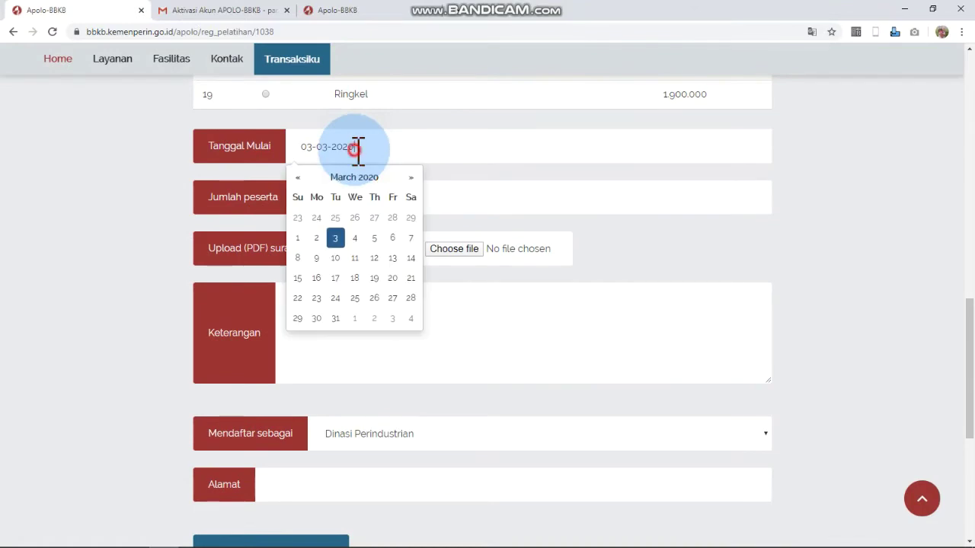
left_click(335, 258)
scroll(422, 308, "down", 4)
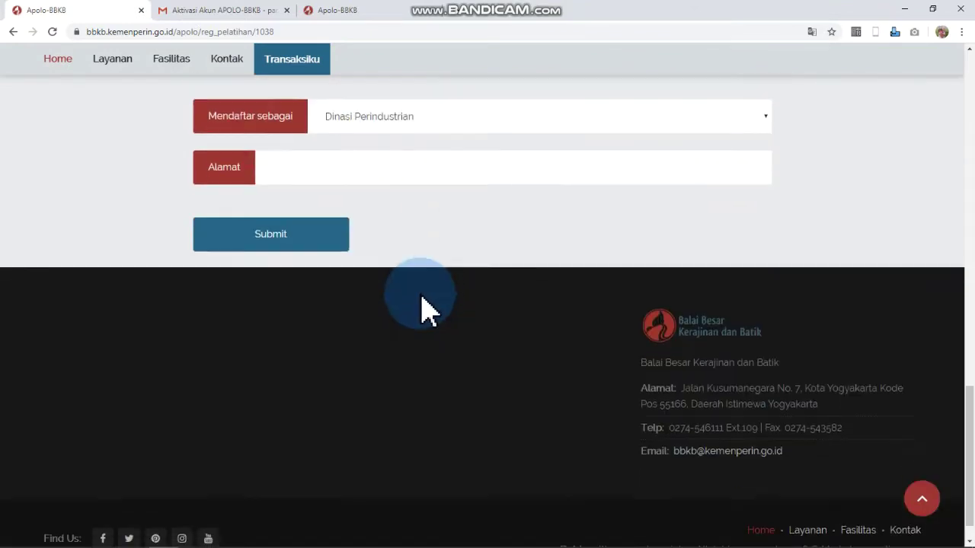
scroll(383, 203, "up", 2)
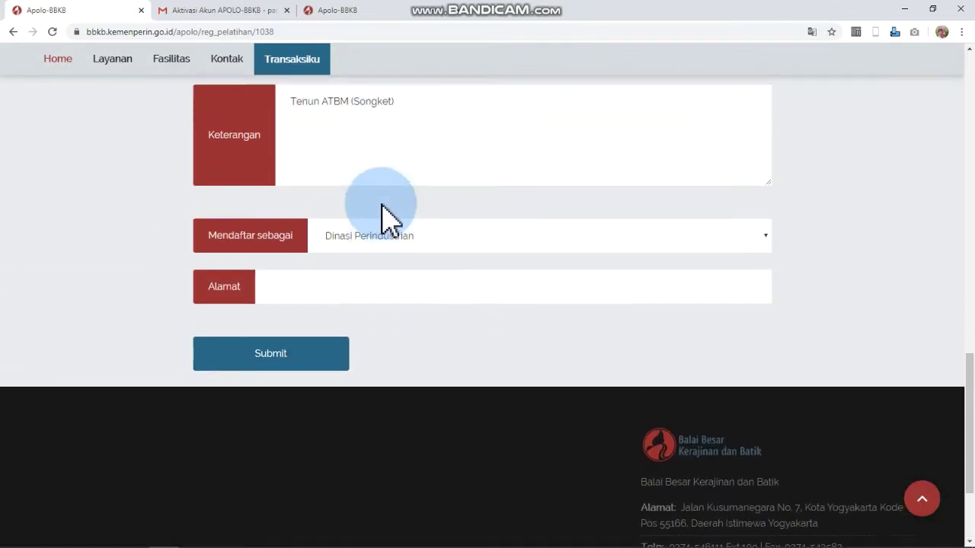
scroll(381, 205, "up", 2)
left_click(308, 533)
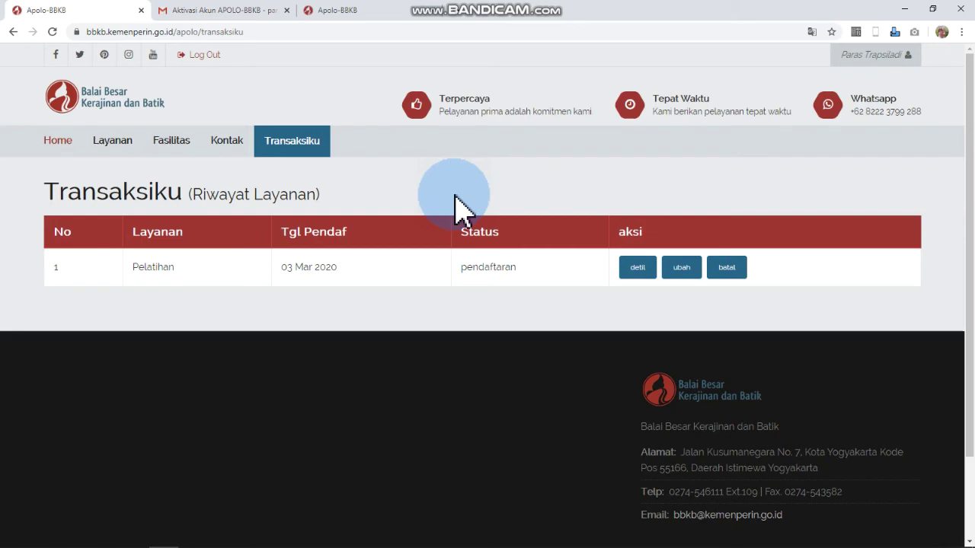
left_click(113, 140)
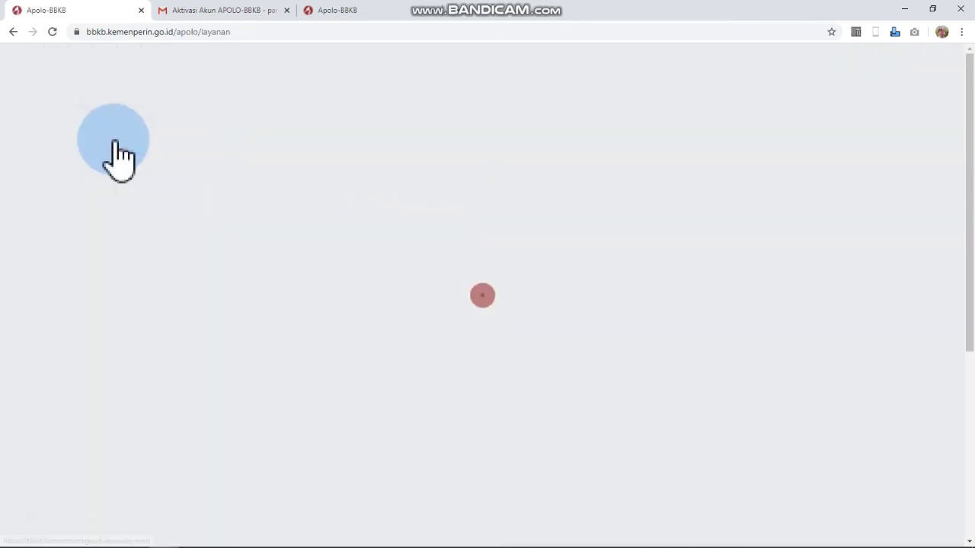
- Open the Kalibrasi service page and read through its description and price list
scroll(344, 244, "down", 1)
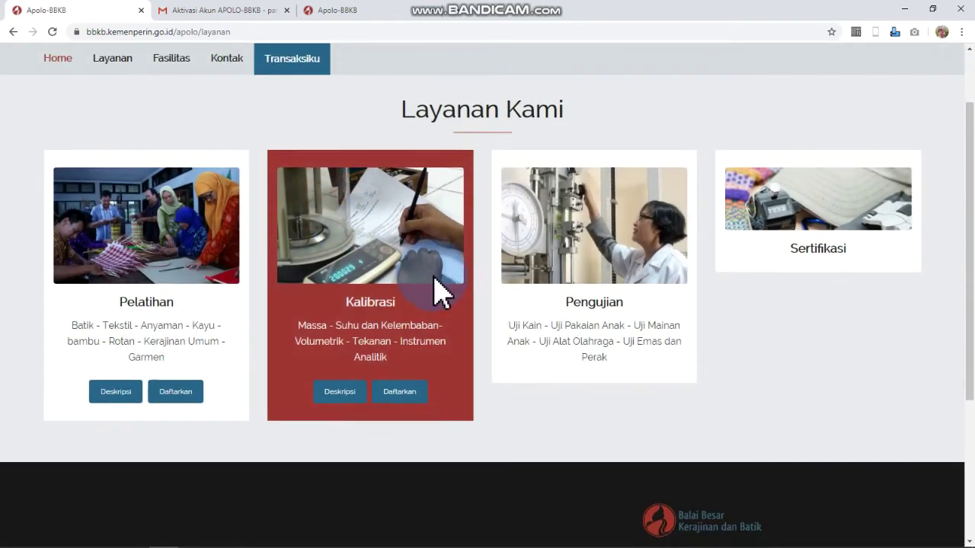
left_click(335, 394)
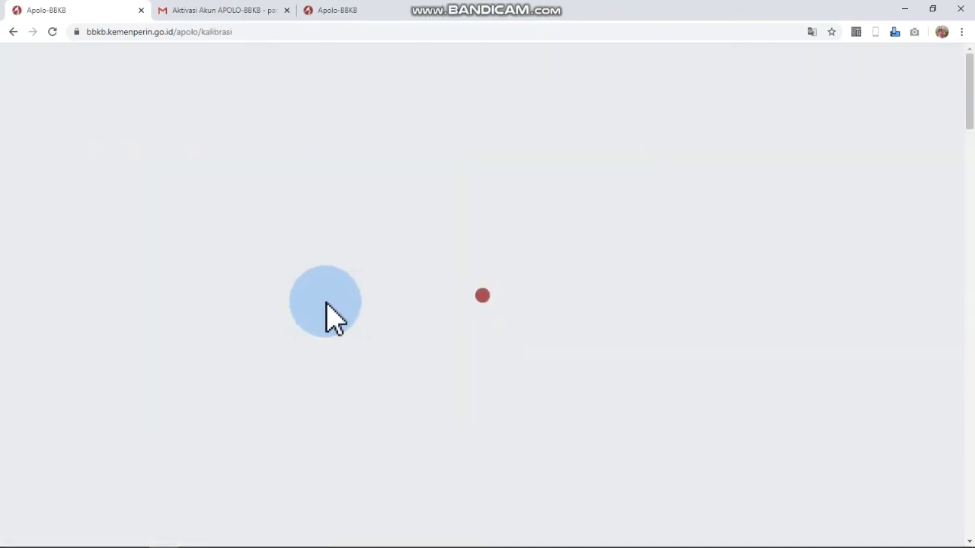
scroll(333, 290, "down", 1)
scroll(330, 283, "down", 5)
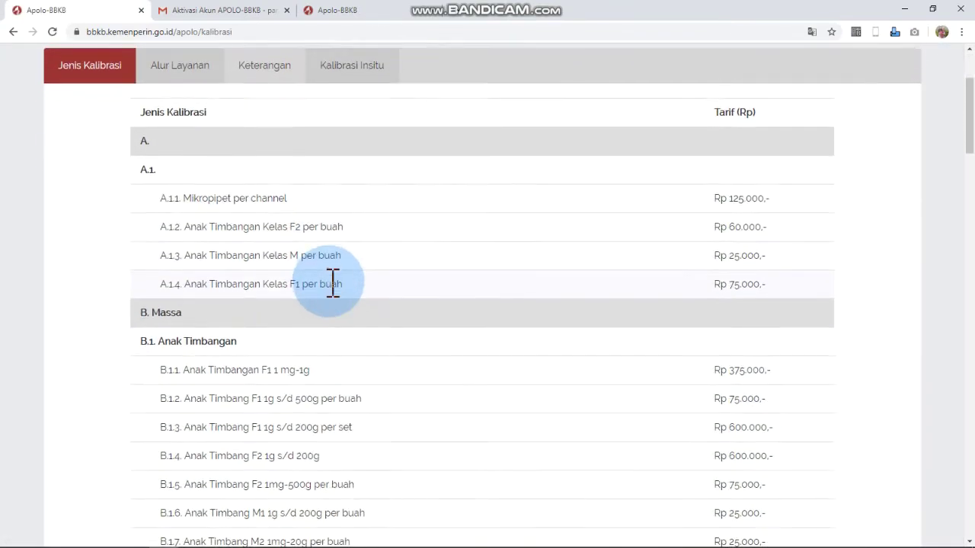
scroll(330, 283, "down", 6)
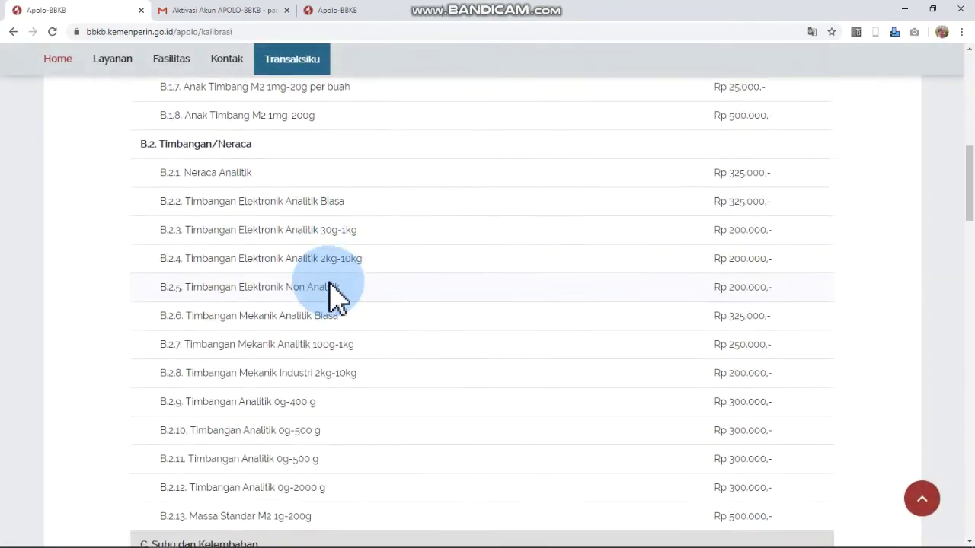
scroll(333, 284, "down", 5)
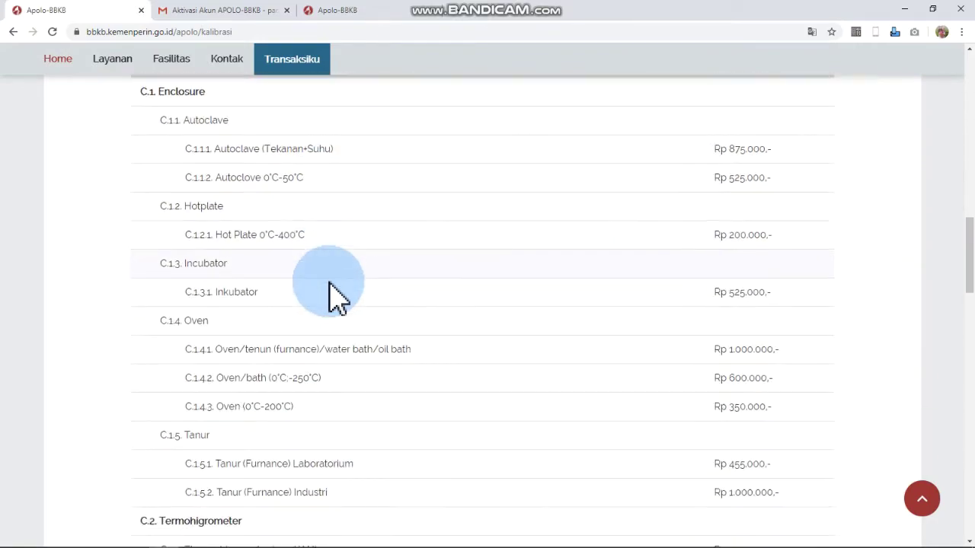
scroll(333, 290, "down", 5)
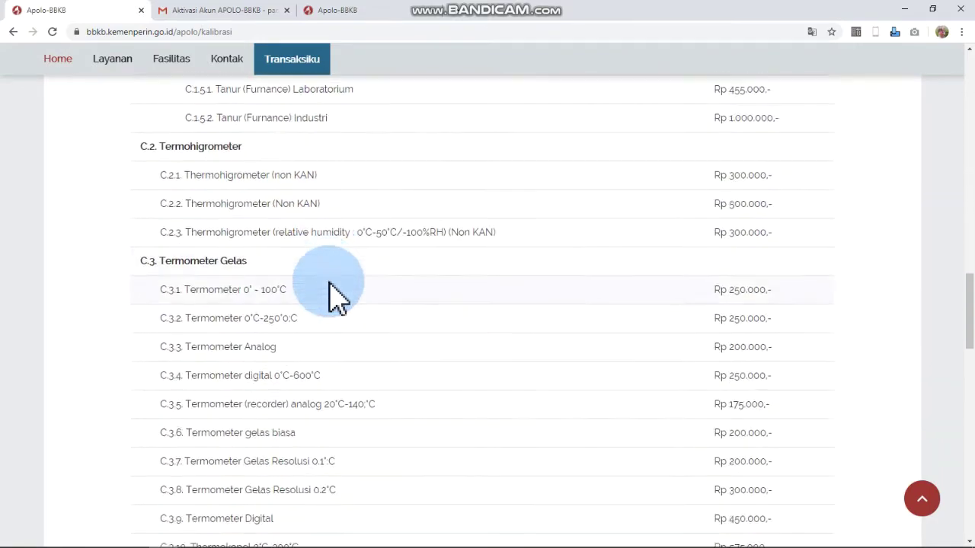
scroll(333, 293, "down", 6)
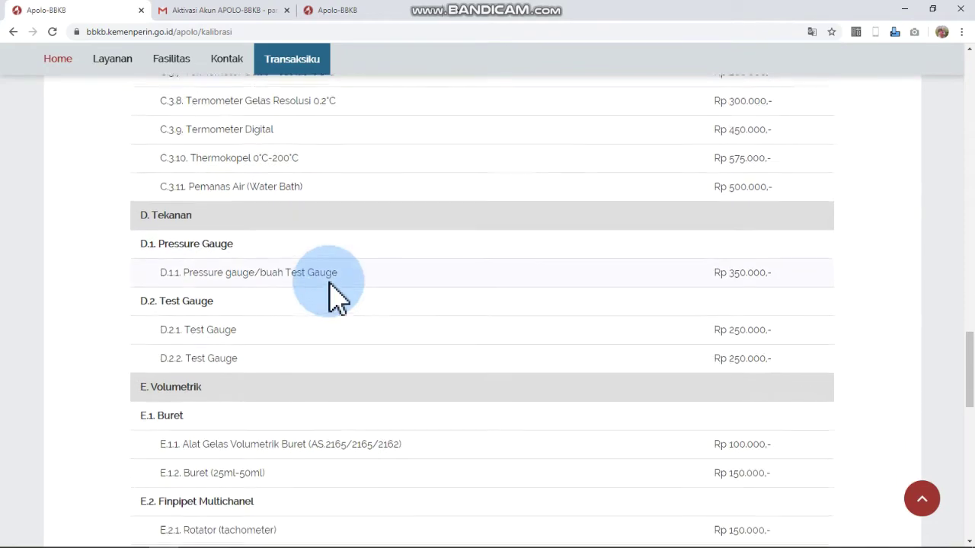
scroll(333, 293, "down", 5)
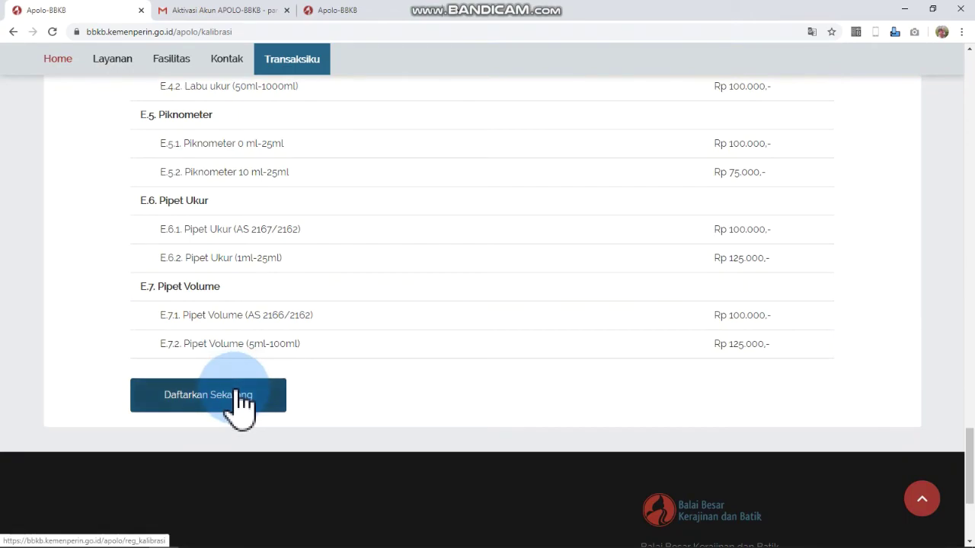
- View the calibration workflow and the Kalibrasi Insitu terms, including Rp 170.000,-/hari DIY accommodation
scroll(242, 401, "up", 17)
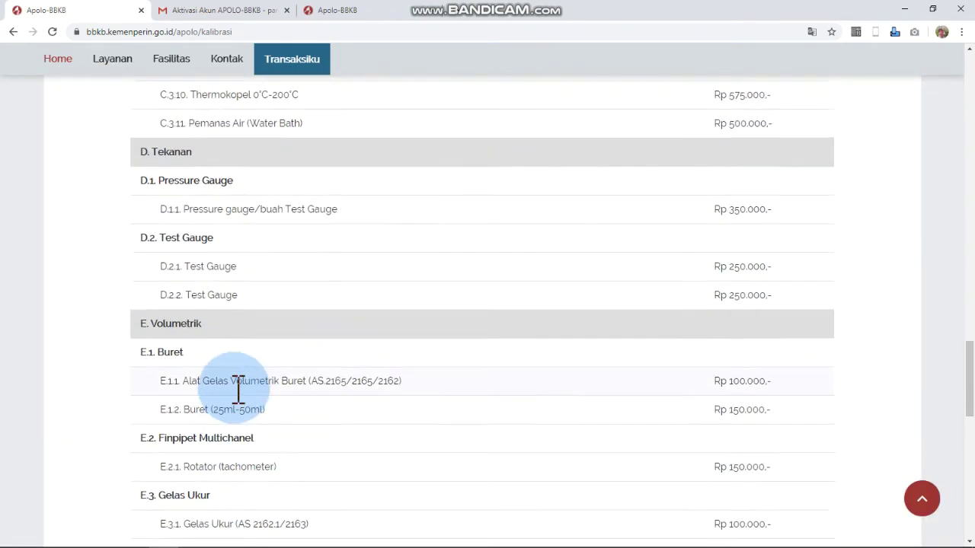
scroll(242, 402, "up", 15)
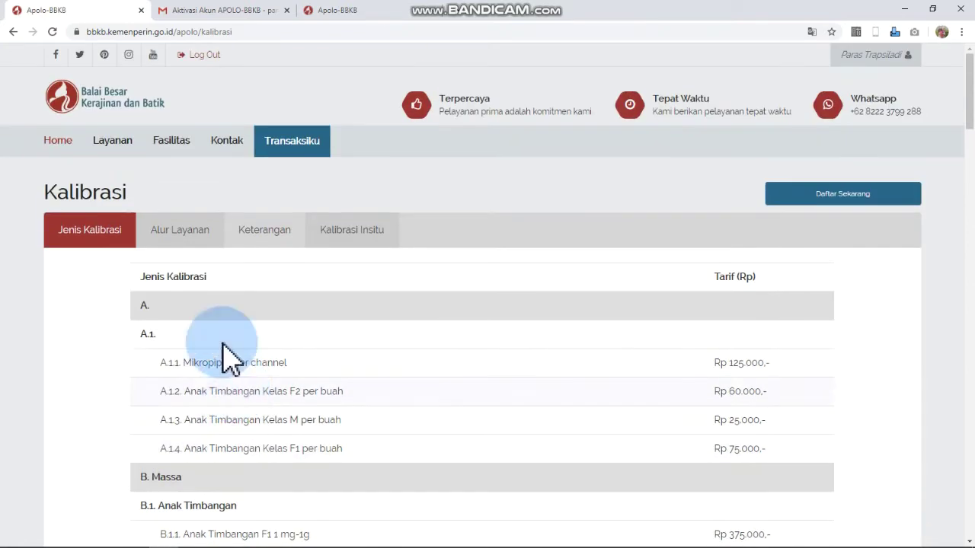
left_click(185, 244)
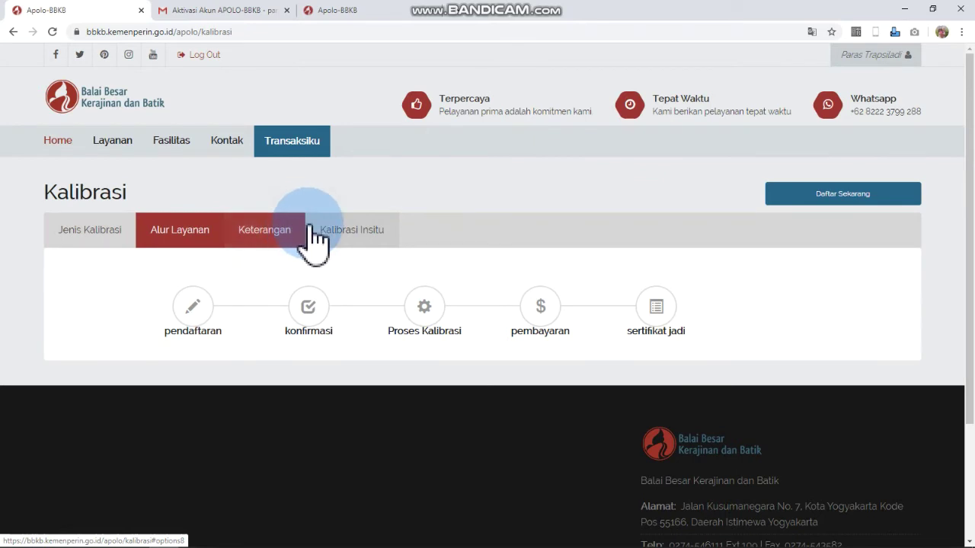
left_click(339, 240)
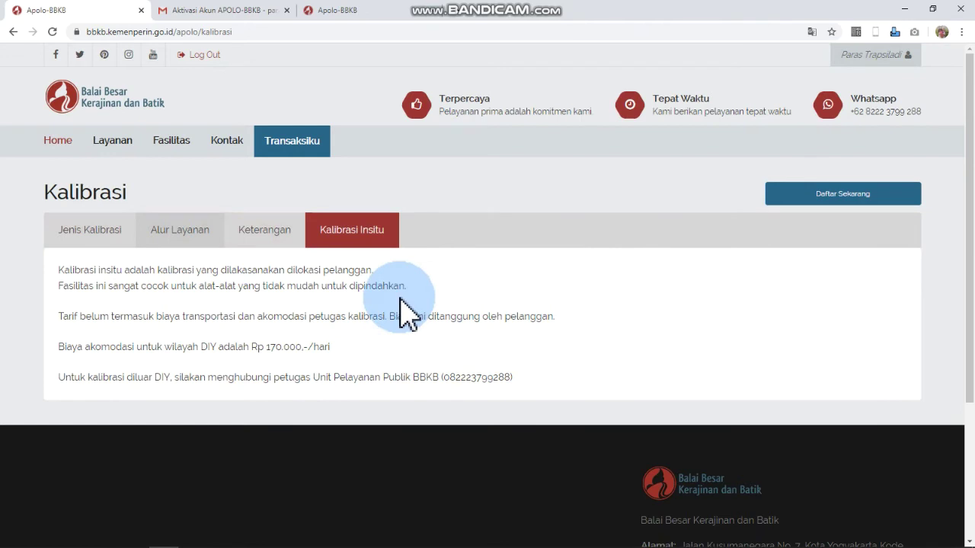
- Start a calibration registration using the saved customer address, with location di BBKB
left_click(820, 199)
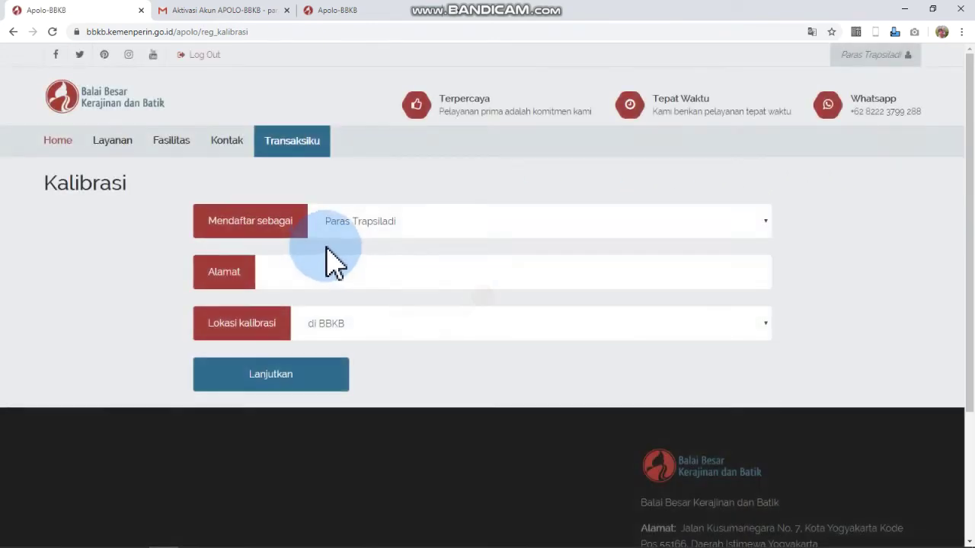
left_click(379, 272)
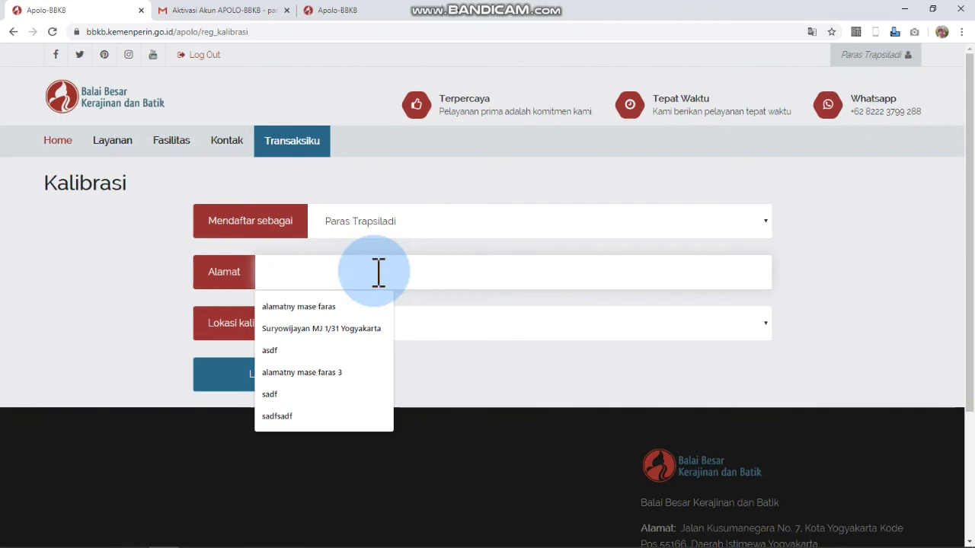
type("Sur")
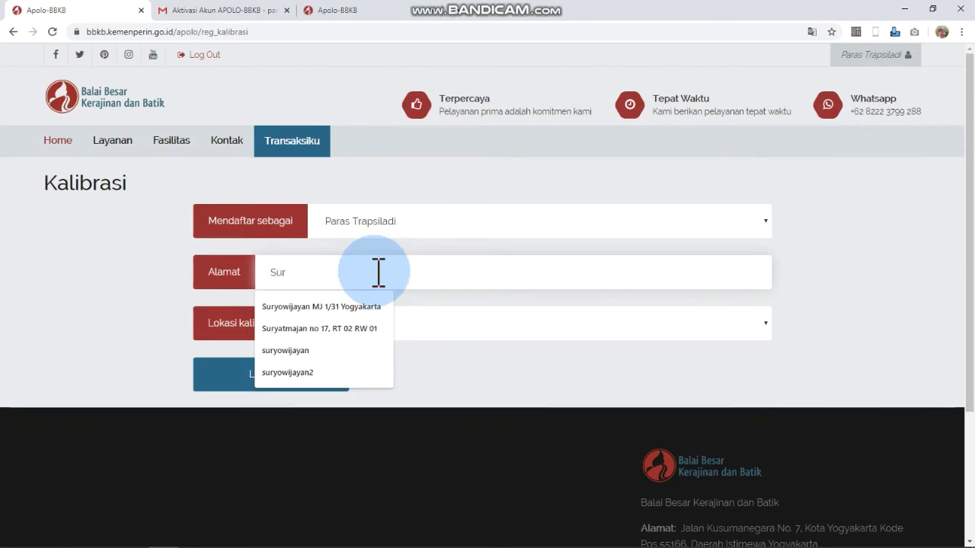
key("Down")
key("Down")
key("Return")
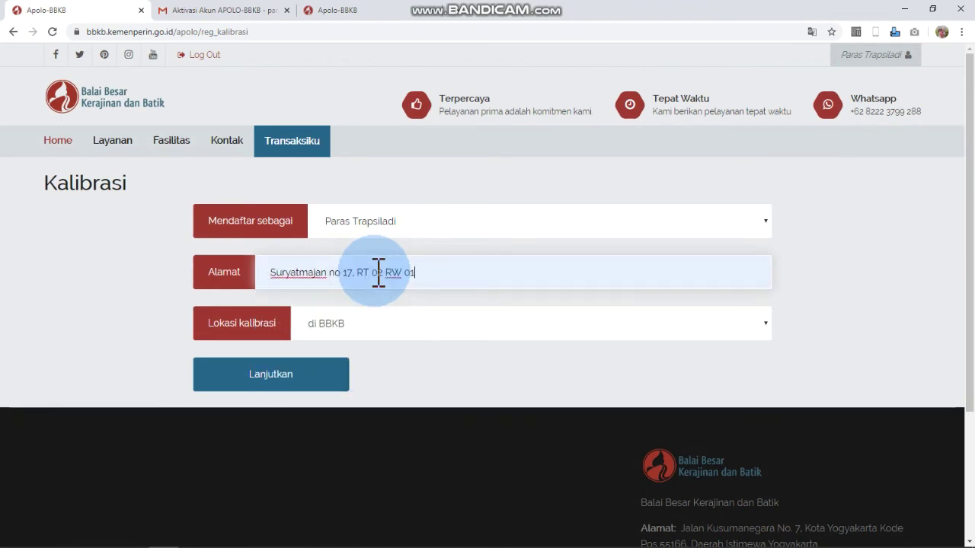
left_click(298, 385)
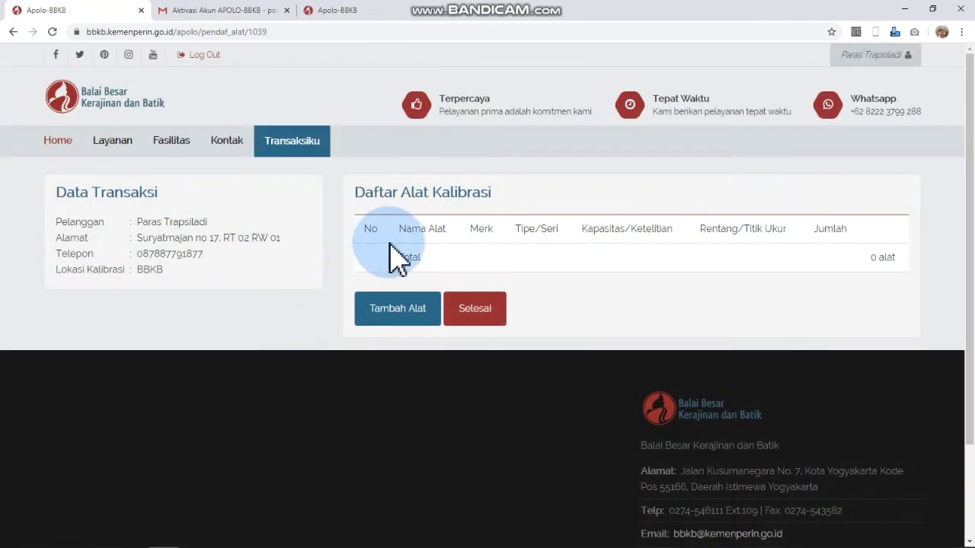
- Enter a new tool: Anak Timbang, brand Omron, type S230, capacity 1 gr
left_click(401, 314)
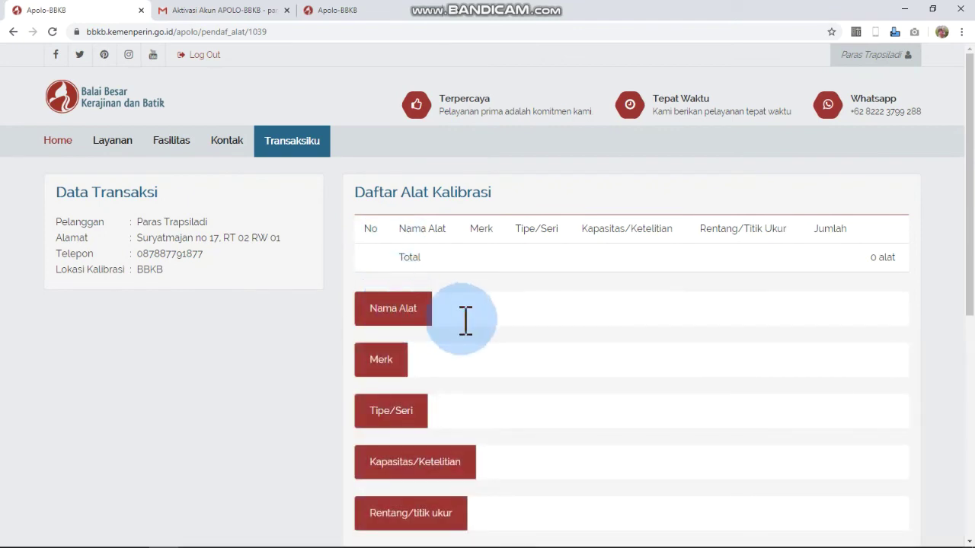
left_click(527, 308)
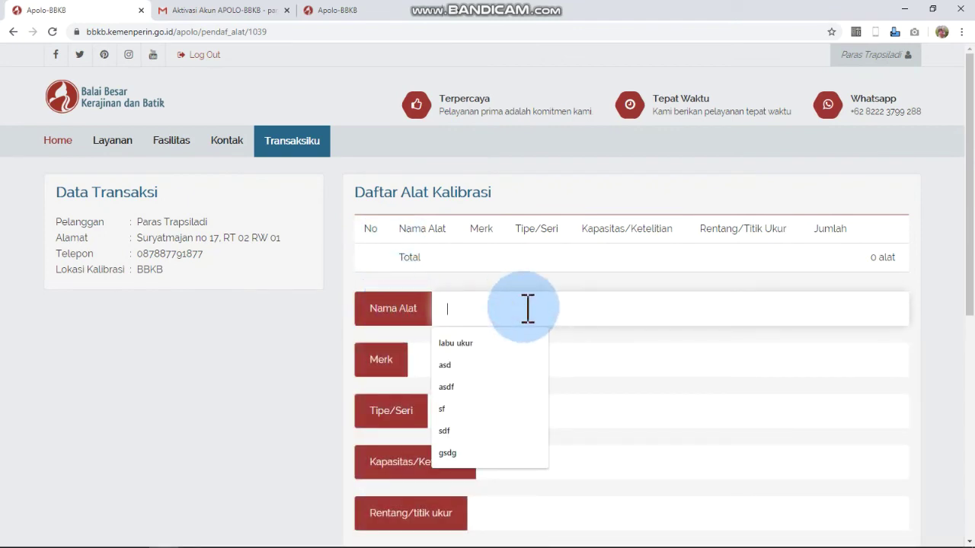
type("Anak")
type("Tim")
key("BackSpace")
type("mbang")
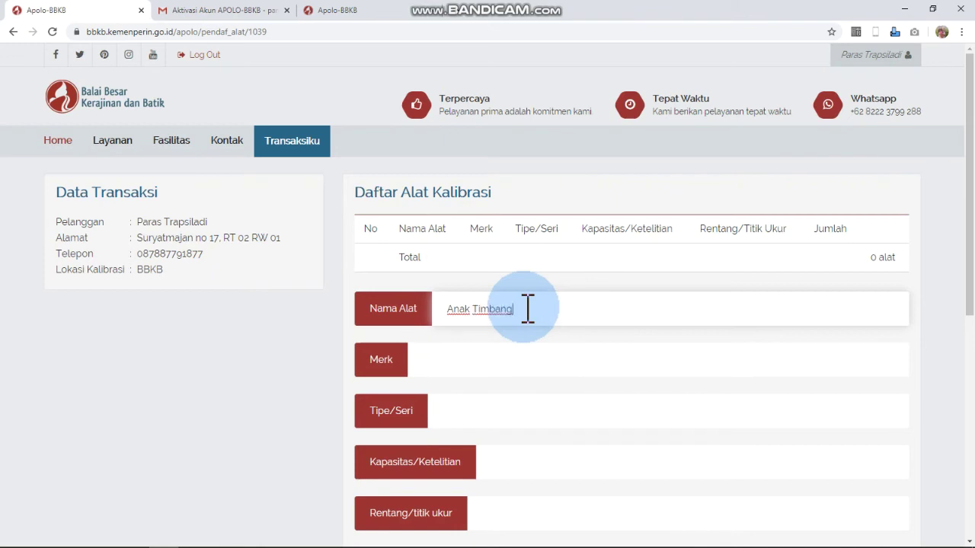
key("Tab")
type("Omron")
key("Tab")
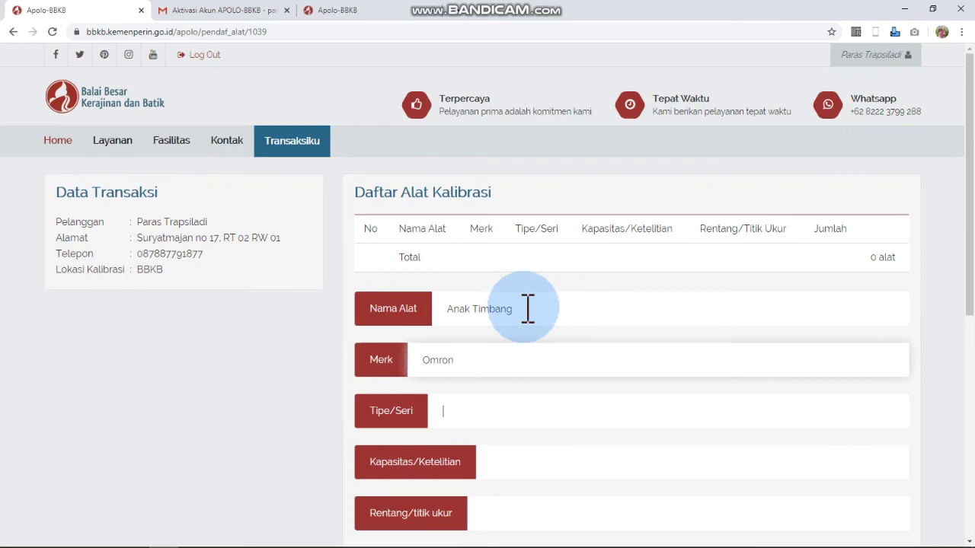
type("S23")
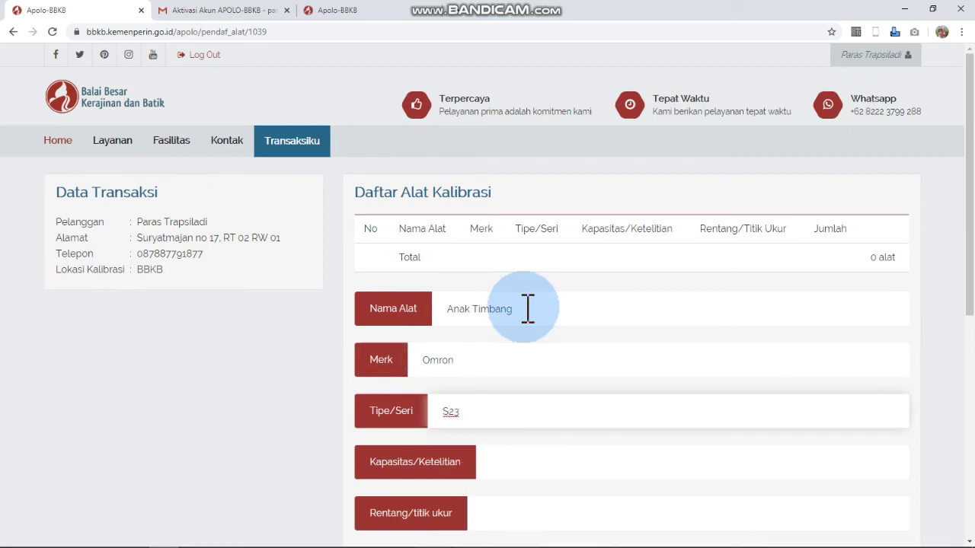
type("0")
key("Tab")
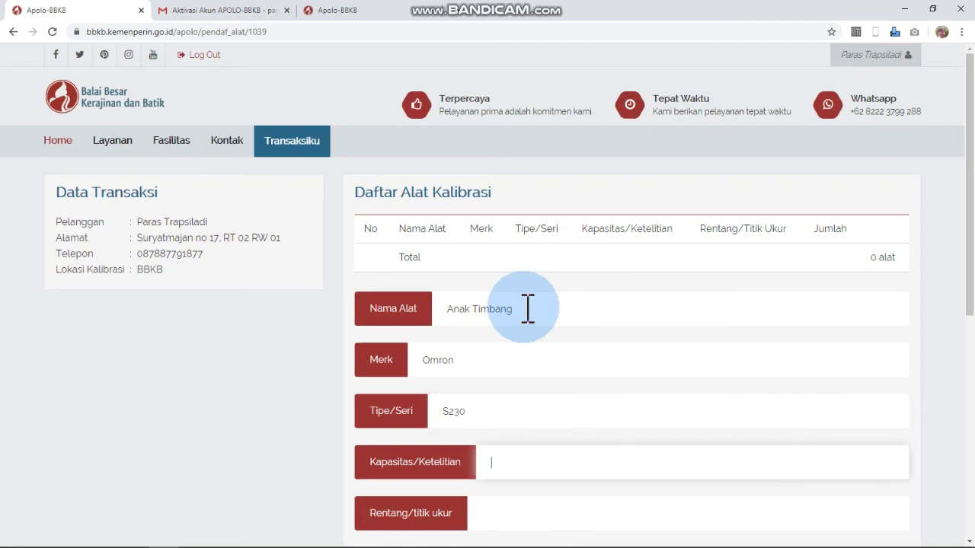
type("1")
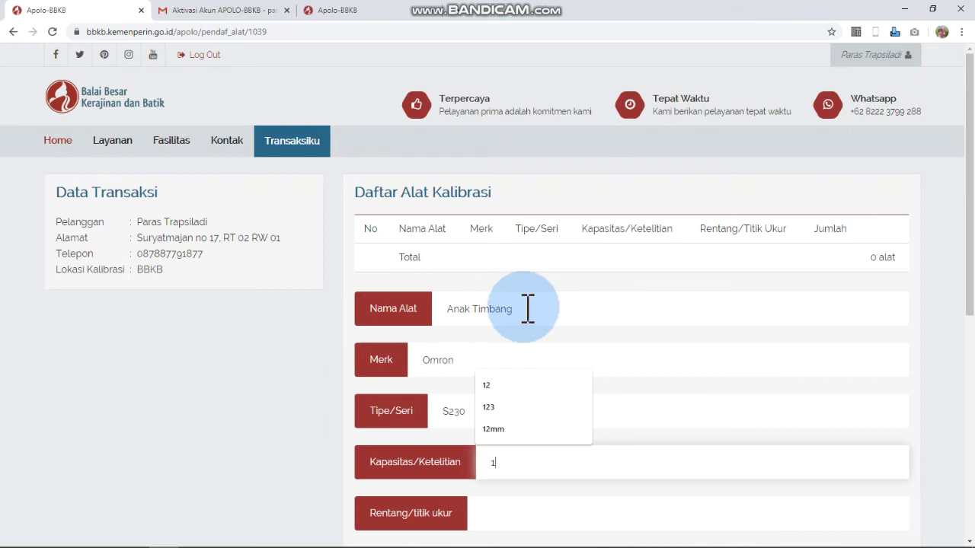
type(" gr")
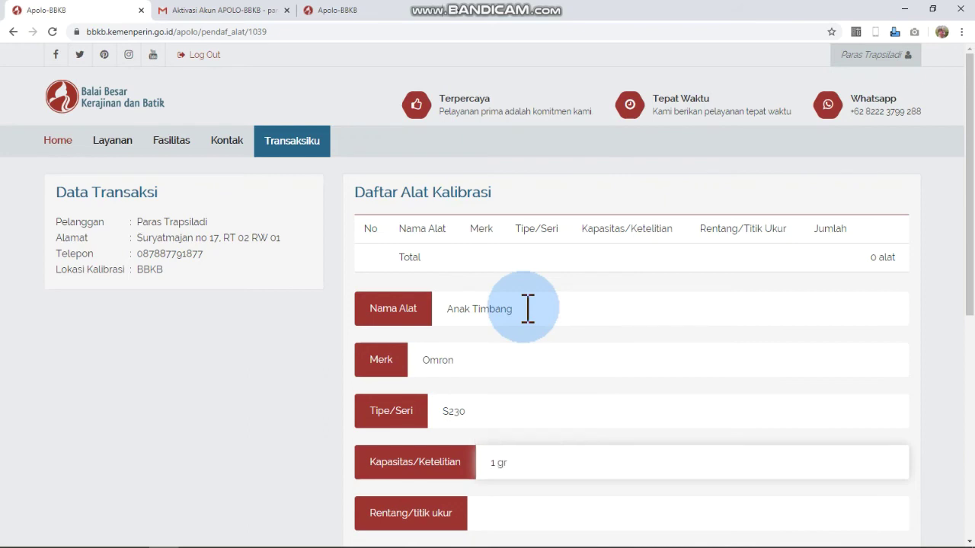
- Set the measurement range to 1-100 gr and the quantity, and add the tool to the list
scroll(526, 308, "down", 2)
left_click(505, 431)
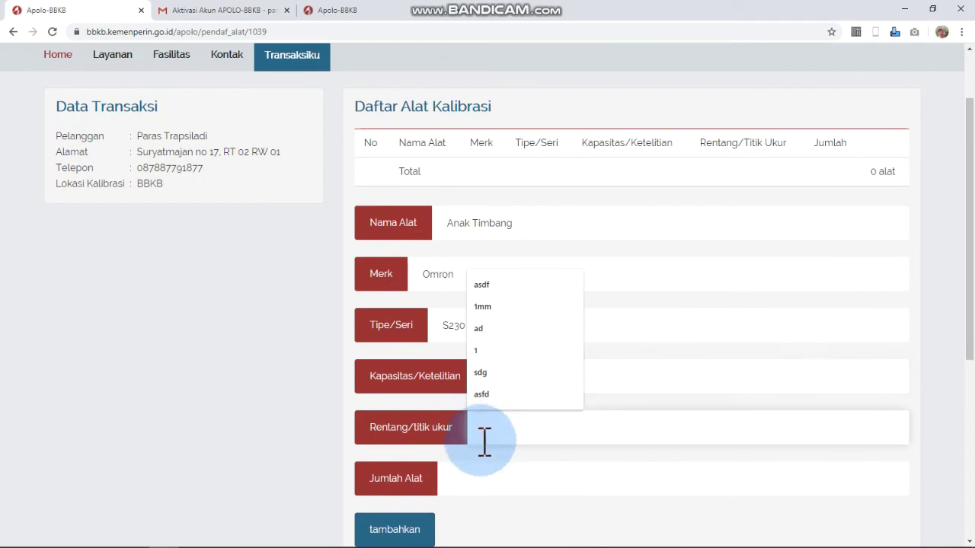
type("1")
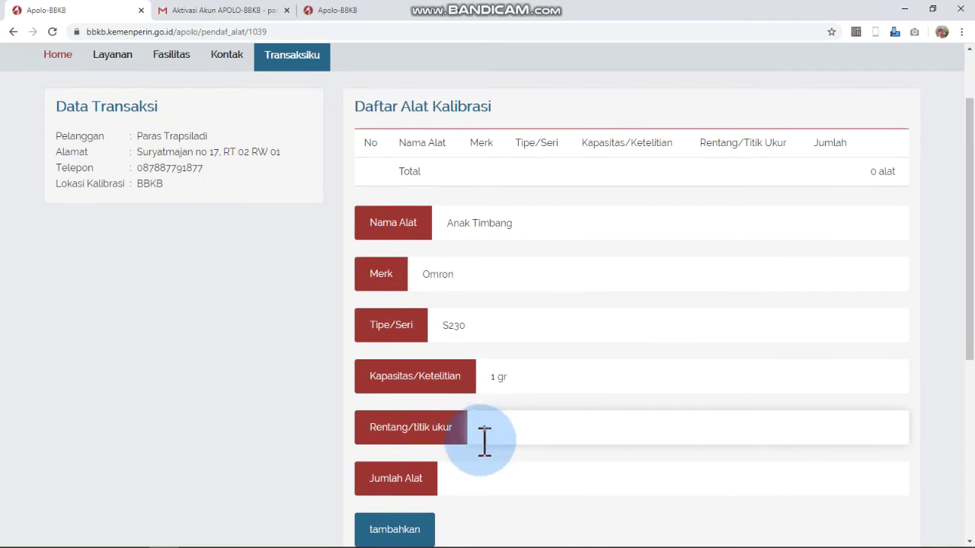
type("-100 gr")
scroll(474, 456, "down", 1)
left_click(480, 394)
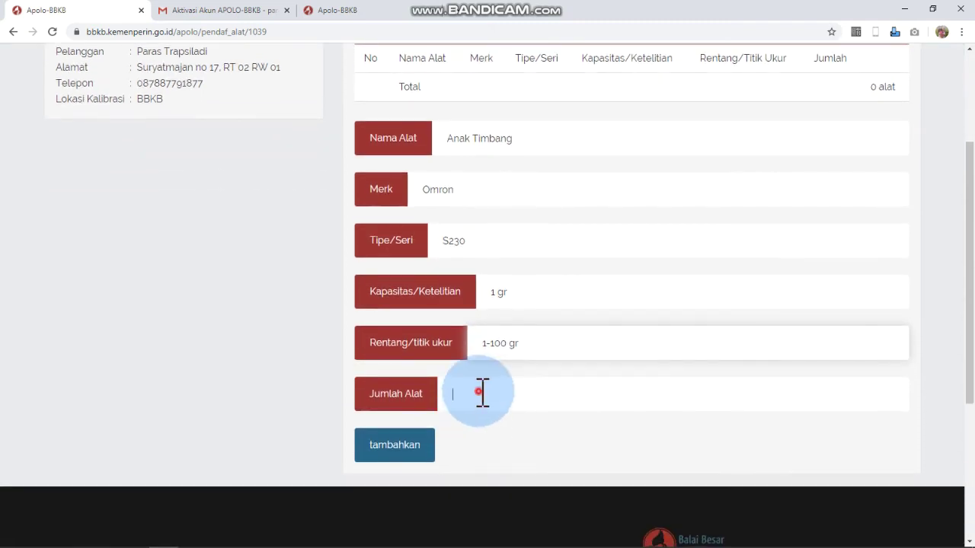
type("1")
left_click(399, 450)
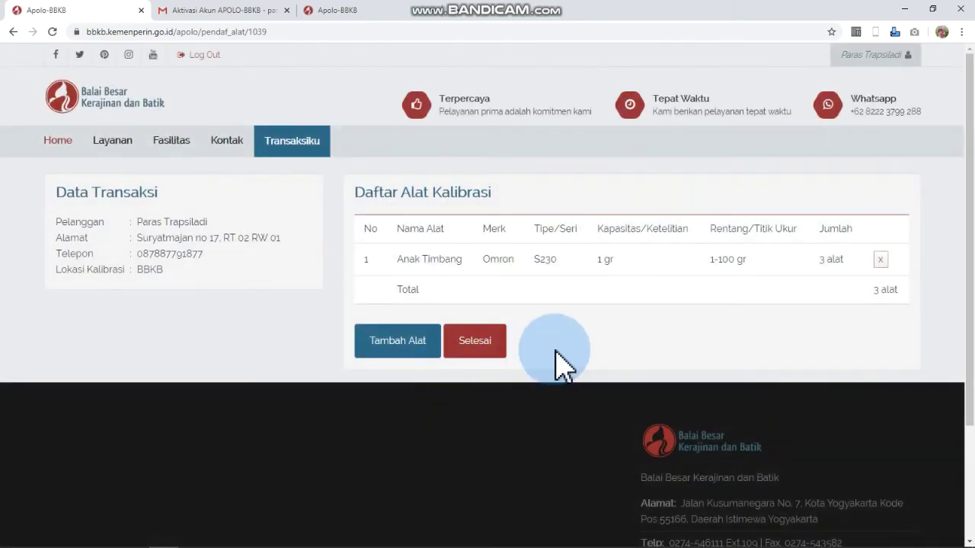
- Enter a second tool: Anak Timbang, brand Welder, type AB902
left_click(406, 347)
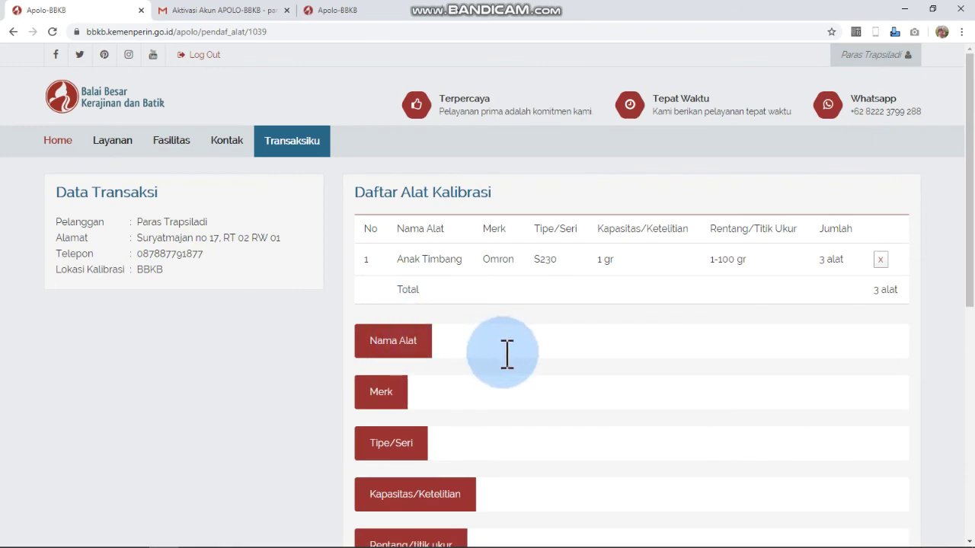
left_click(515, 342)
type("Ana")
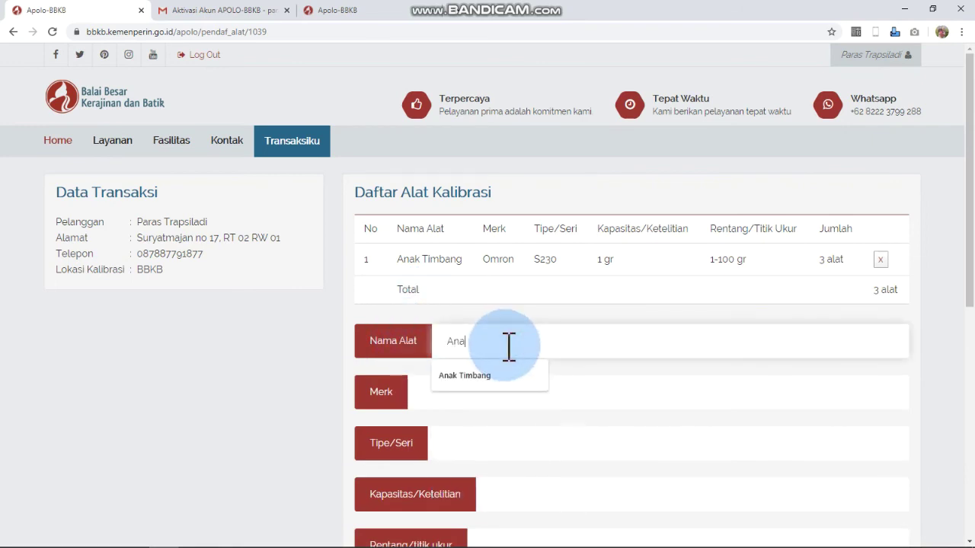
type("k Timbang")
key("Tab")
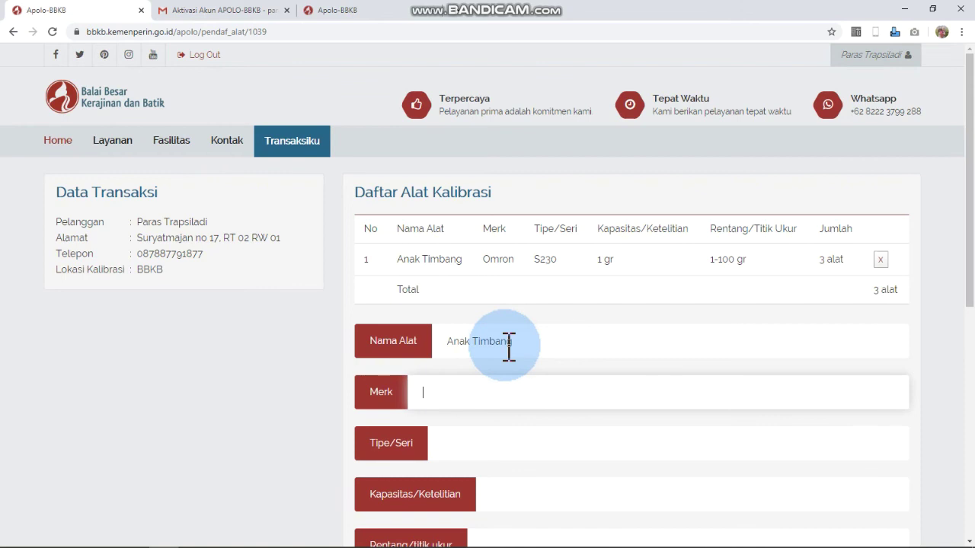
type("Welder")
key("Tab")
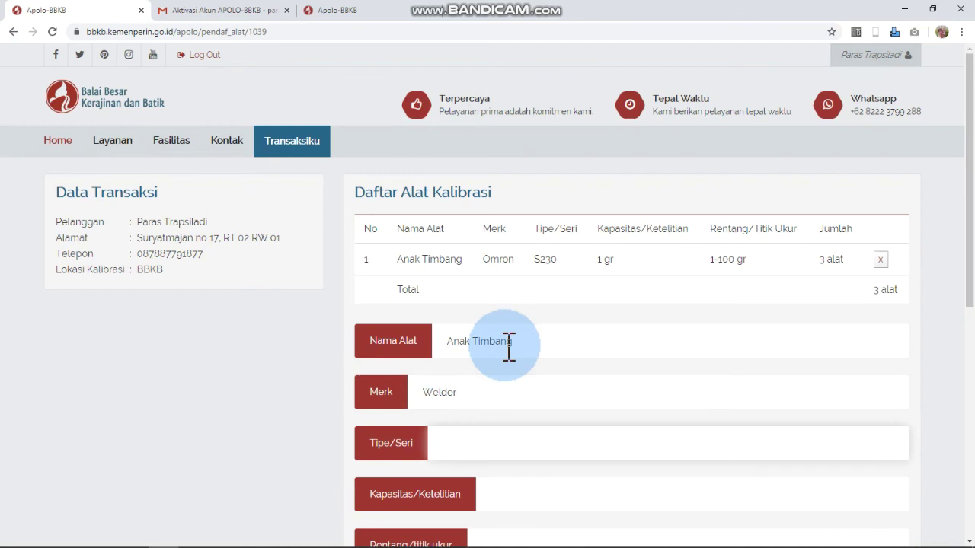
key("Down")
left_click(507, 348)
type("AB902")
- Give it capacity 10 gr, range 10-1000 gr and quantity 5, add it, and submit the list
key("Tab")
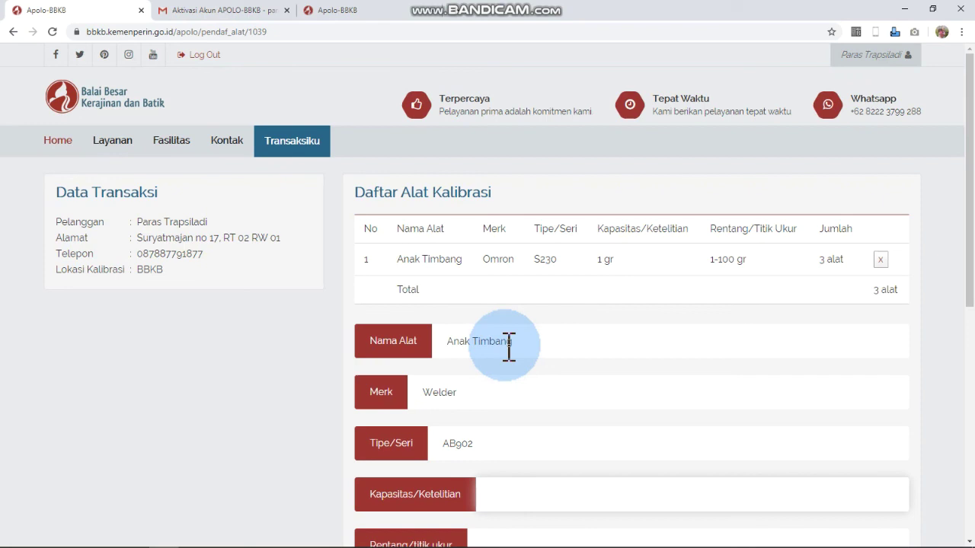
type("10 gr")
key("Tab")
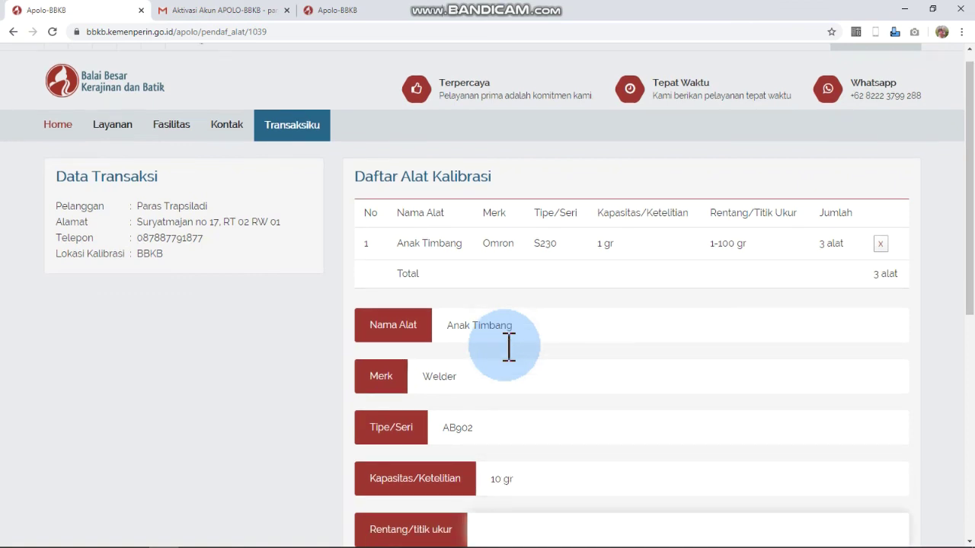
type("10-1000 gr")
scroll(509, 347, "down", 2)
left_click(477, 414)
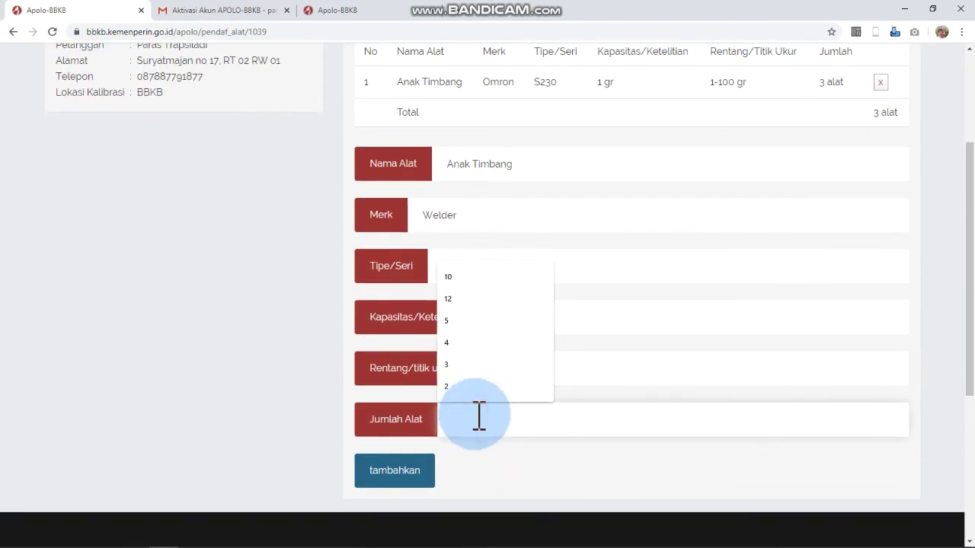
type("5")
left_click(400, 487)
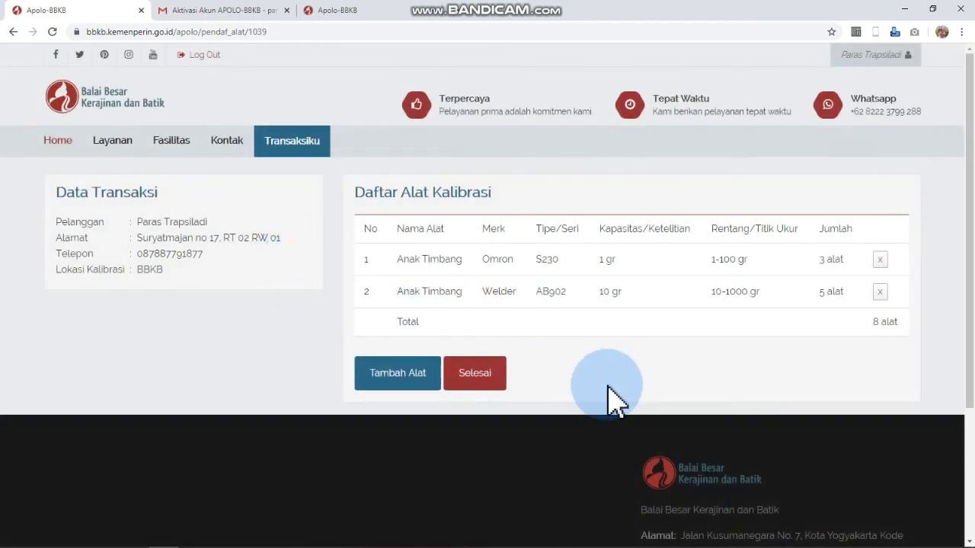
left_click(481, 377)
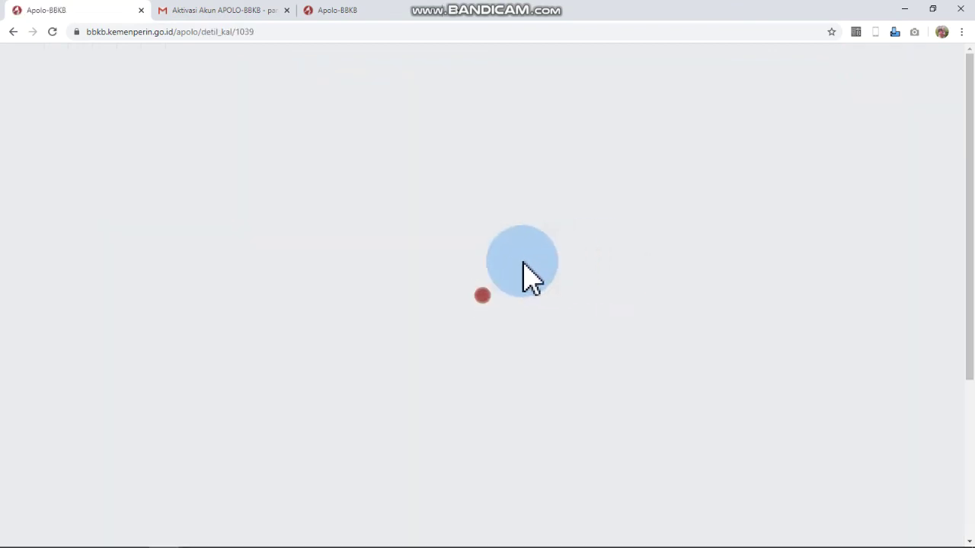
- Review the Kalibrasi detail page: pendaftaran stage and both Anak Timbang tools totalling 8 alat
scroll(529, 278, "down", 1)
scroll(529, 278, "down", 2)
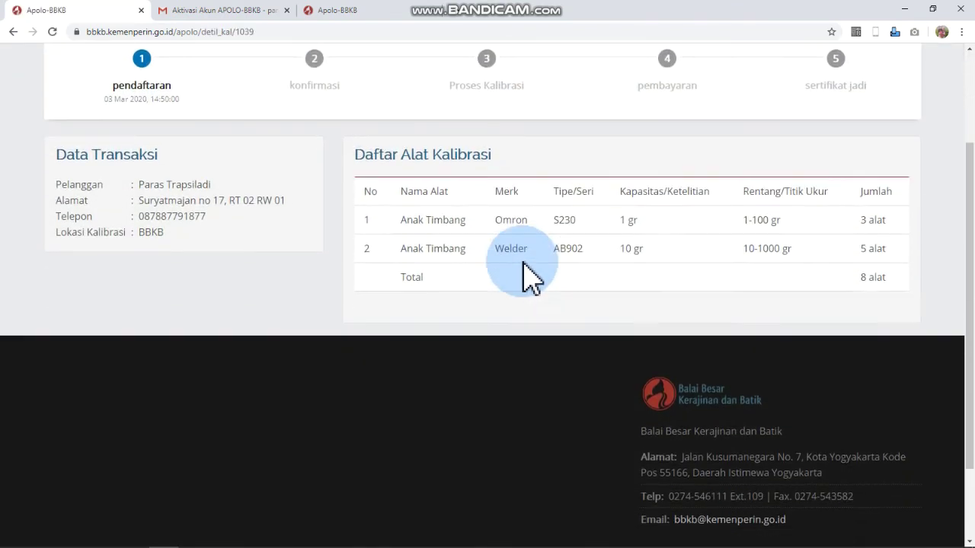
scroll(529, 278, "up", 3)
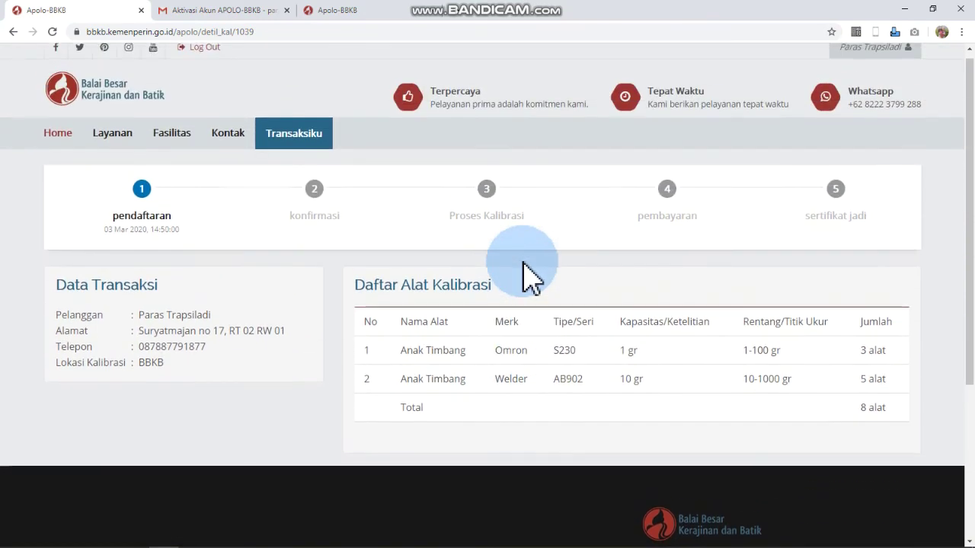